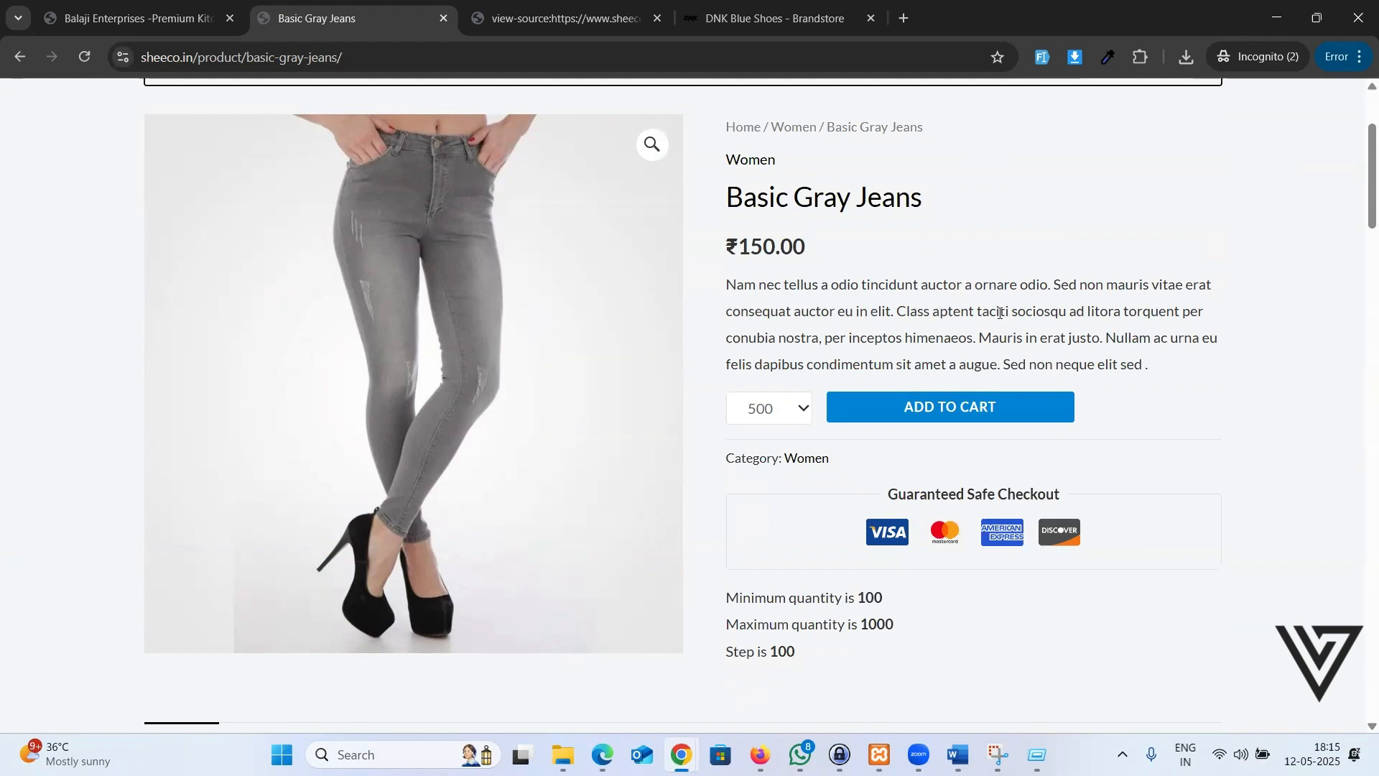
- Examine the quantity choices offered on the Basic Gray Jeans product page, leaving the selection as it is
click(783, 407)
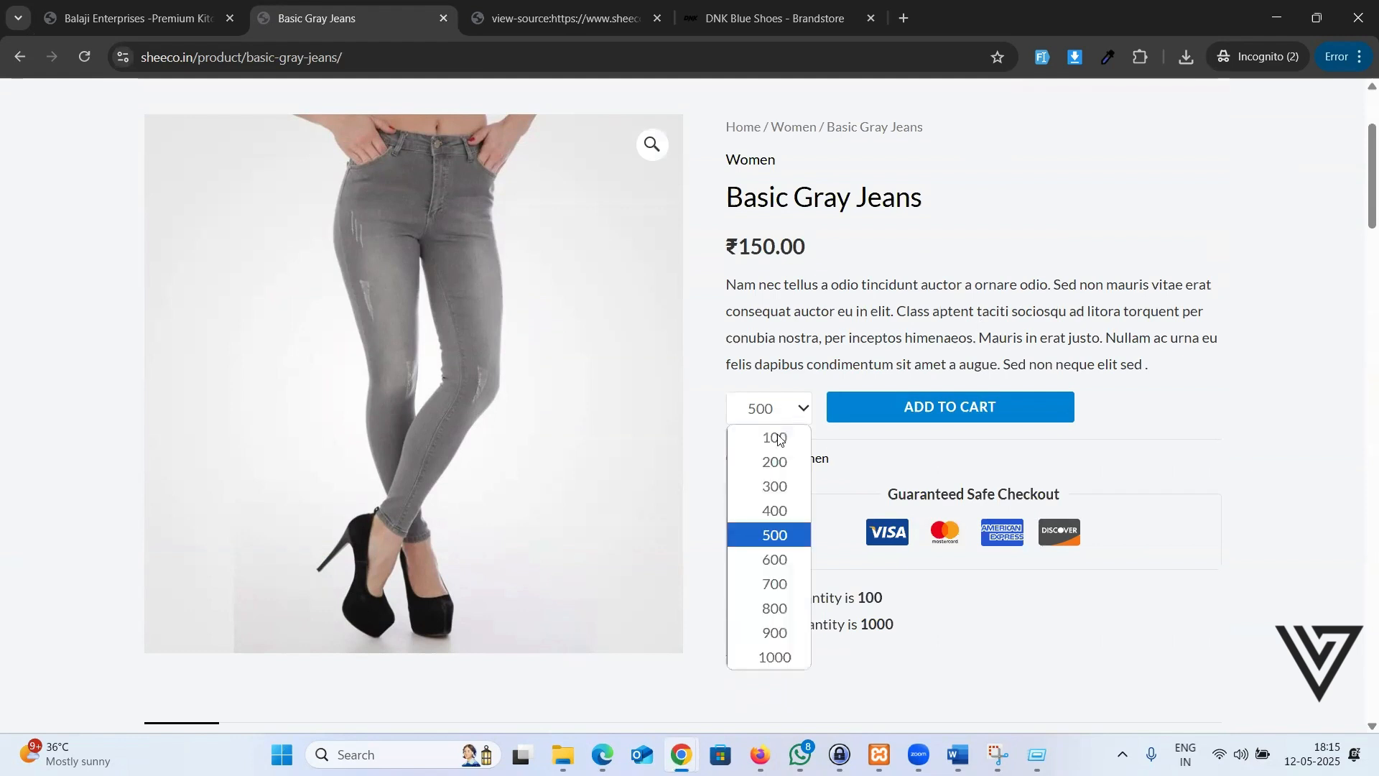
click(804, 368)
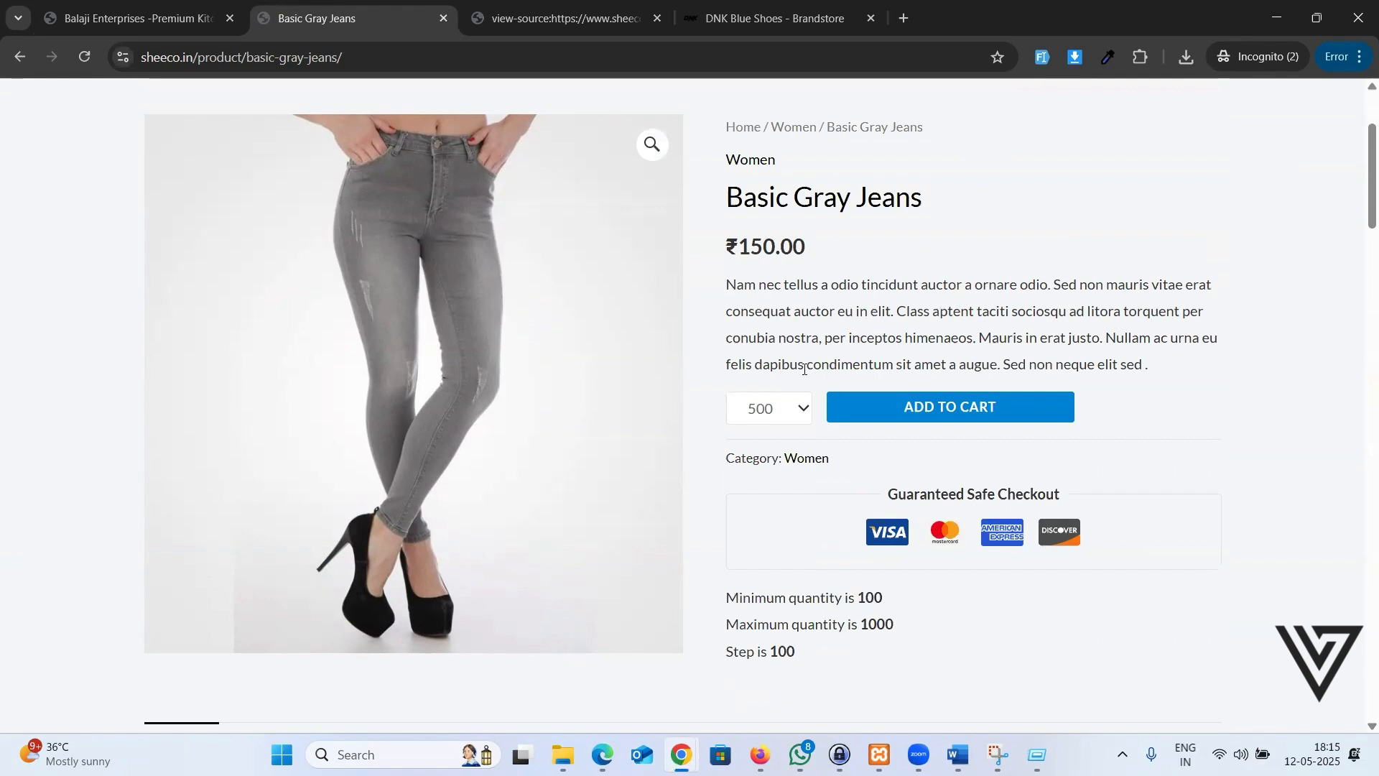
click(768, 417)
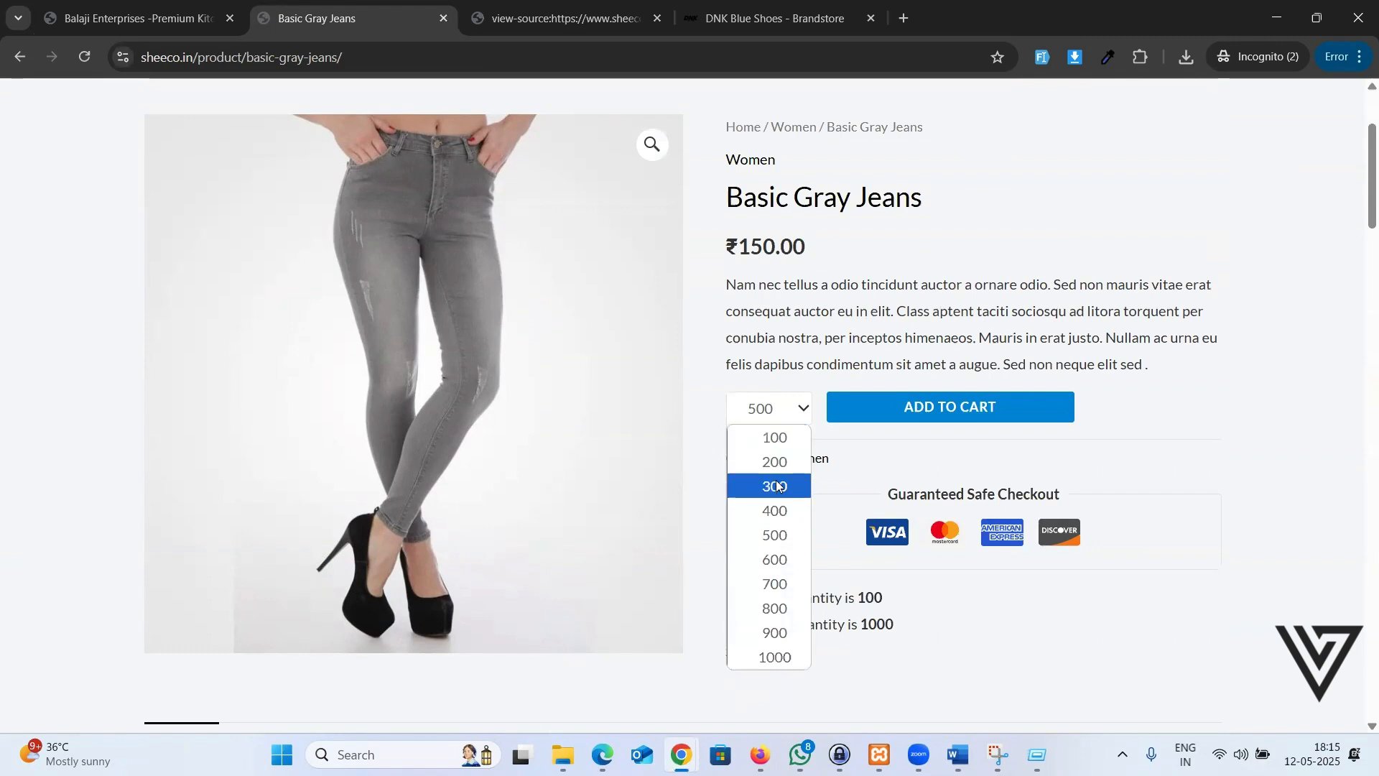
click(784, 378)
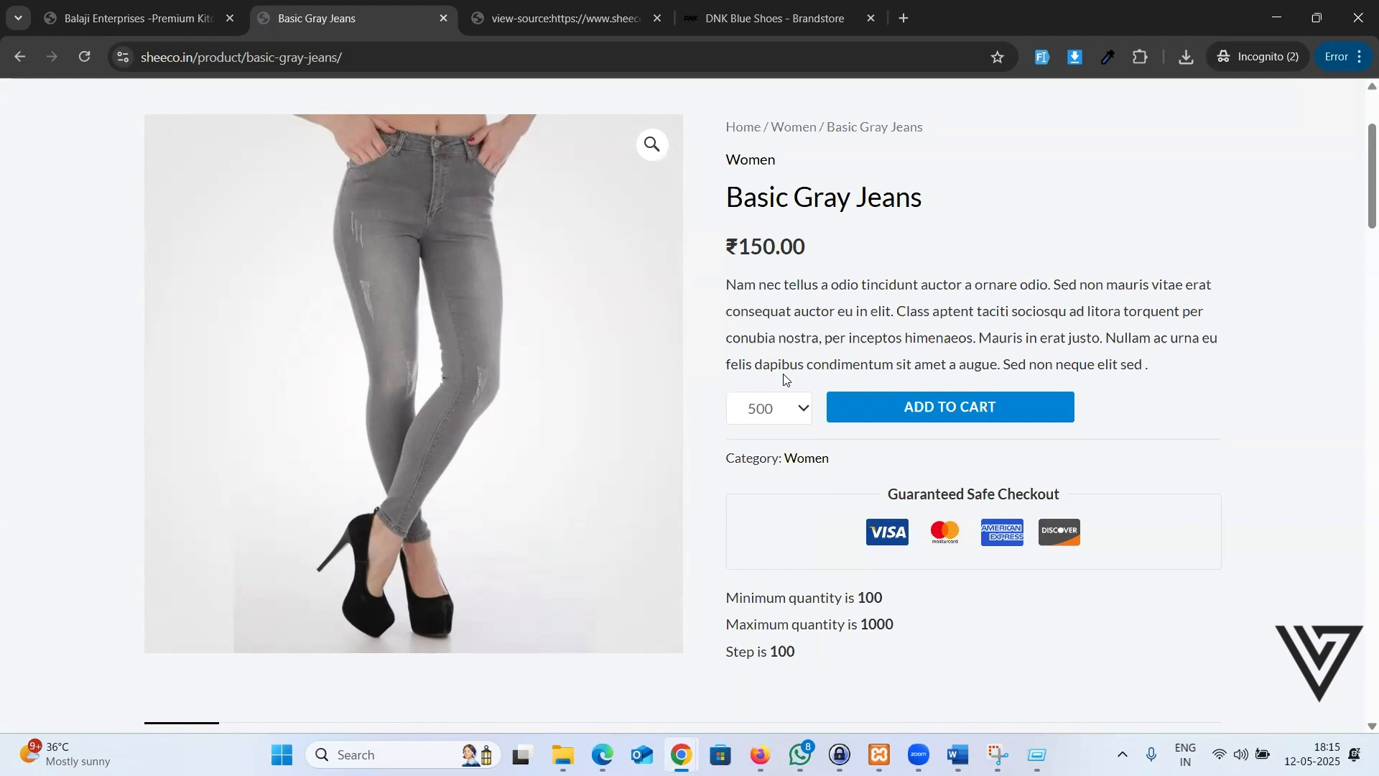
- Reload the DNK Blue Shoes demo product page, set its quantity to 100 and try to add it to the cart
click(760, 18)
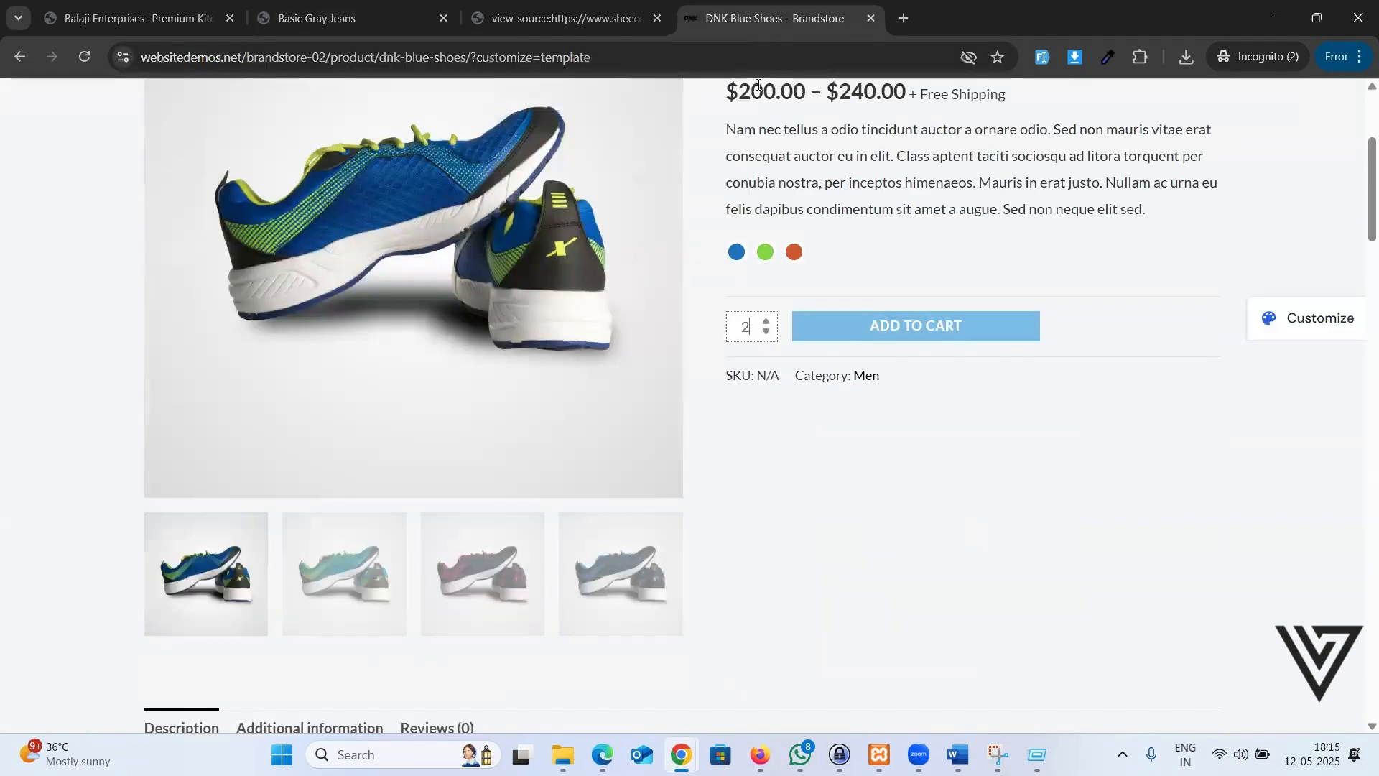
click(84, 57)
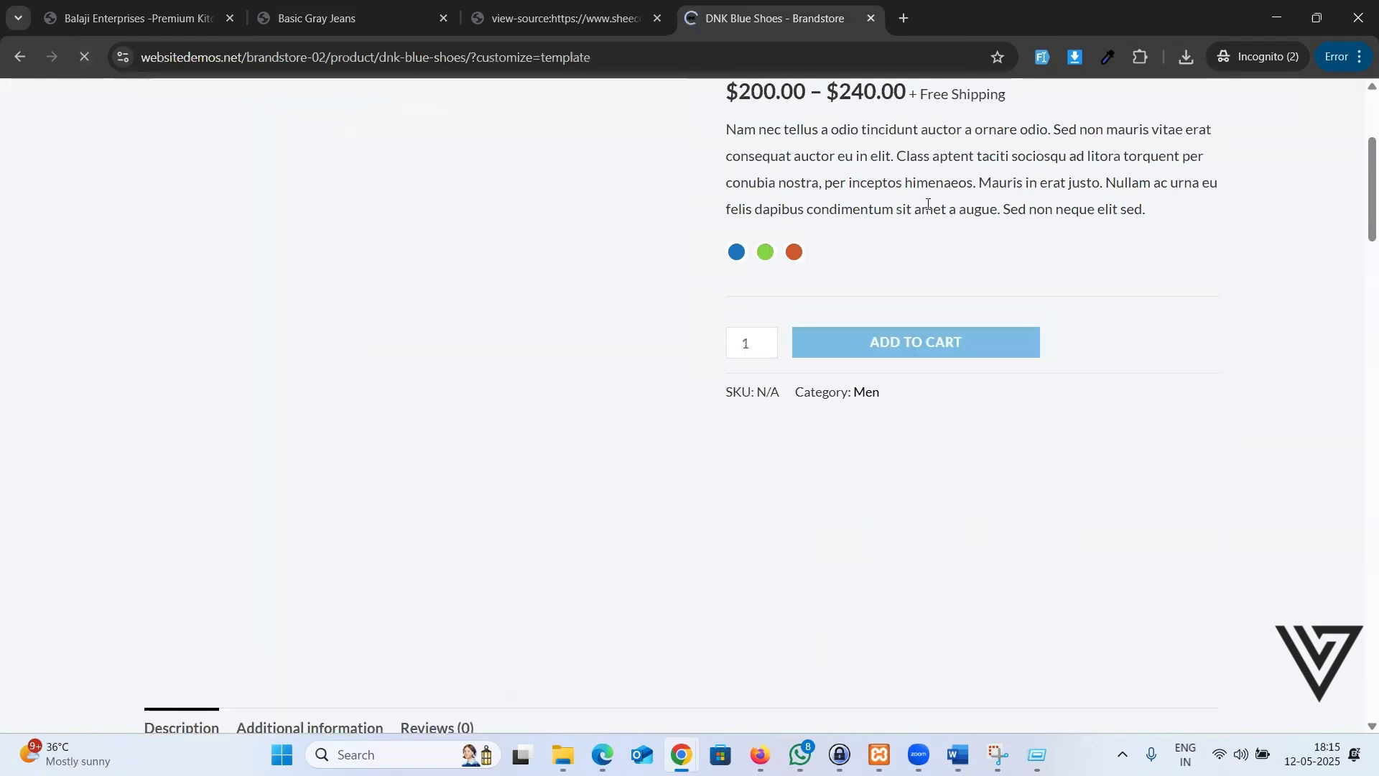
scroll(875, 211, down, 2)
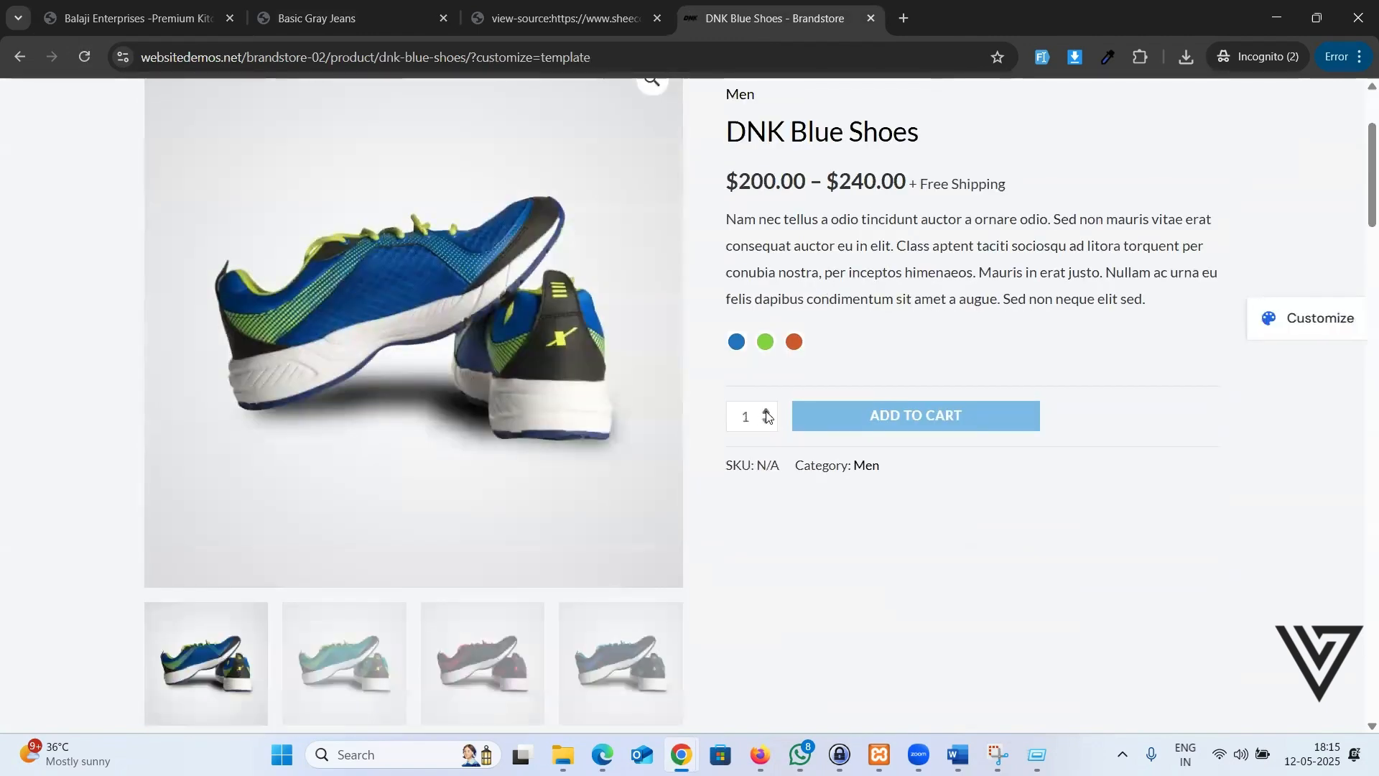
click(766, 412)
click(767, 412)
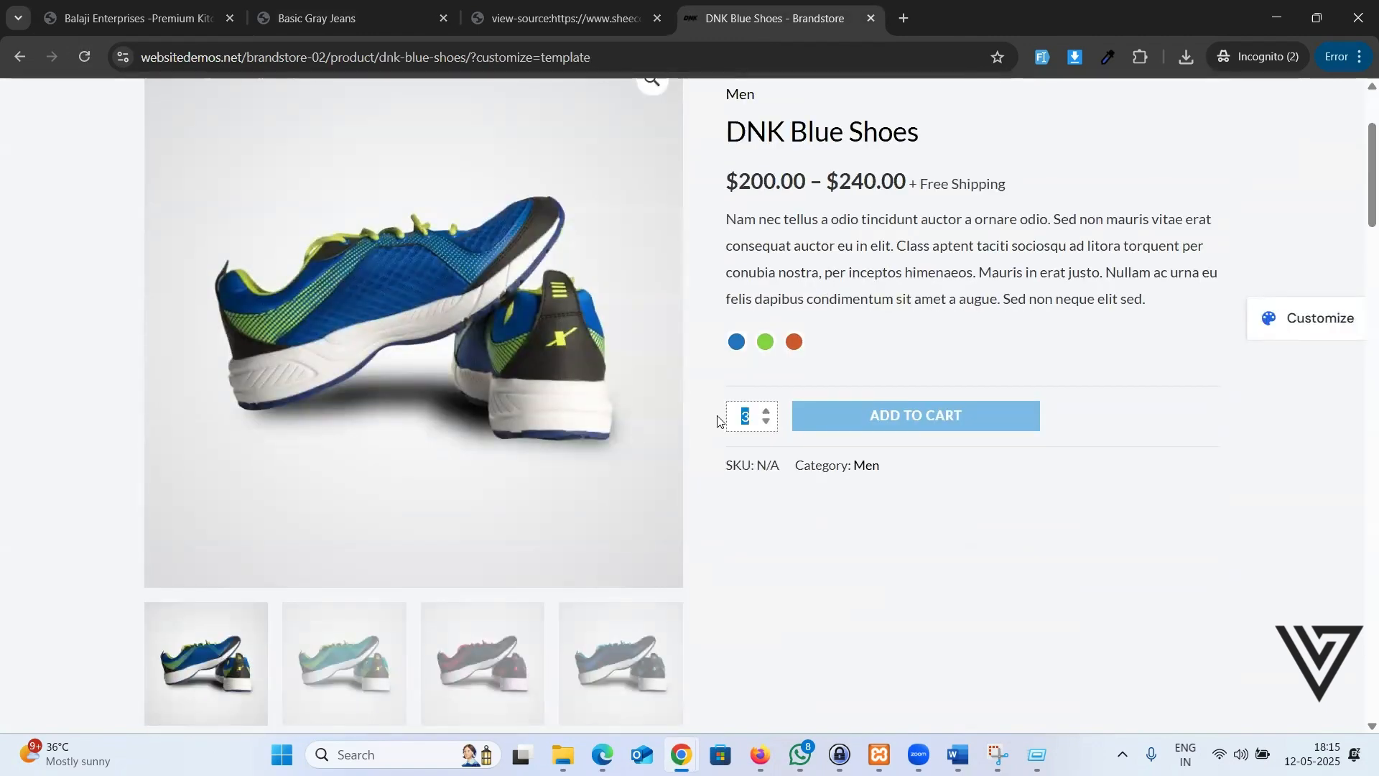
text(100)
key(Return)
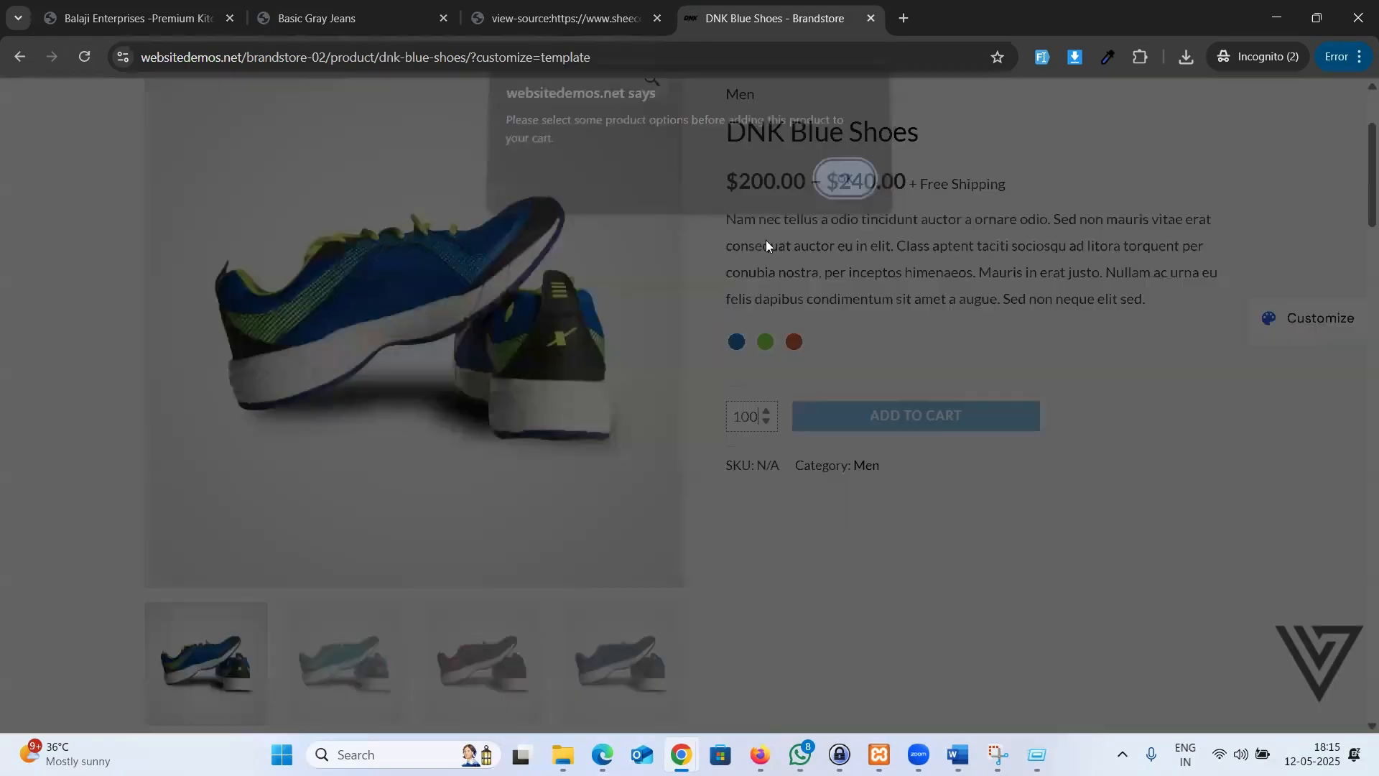
click(838, 189)
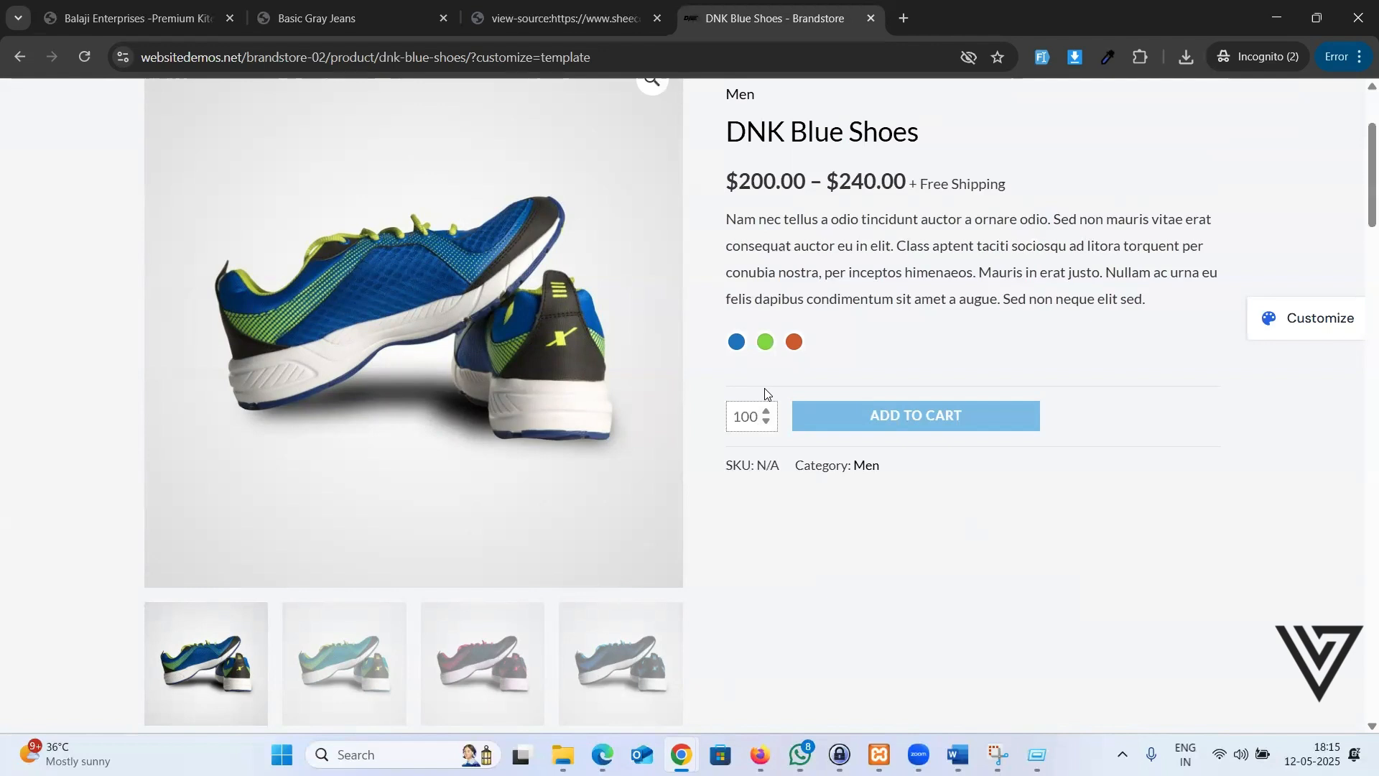
- Switch to the WooCommerce settings window in Edge and open the site's list of installed plugins
mouse_move(602, 754)
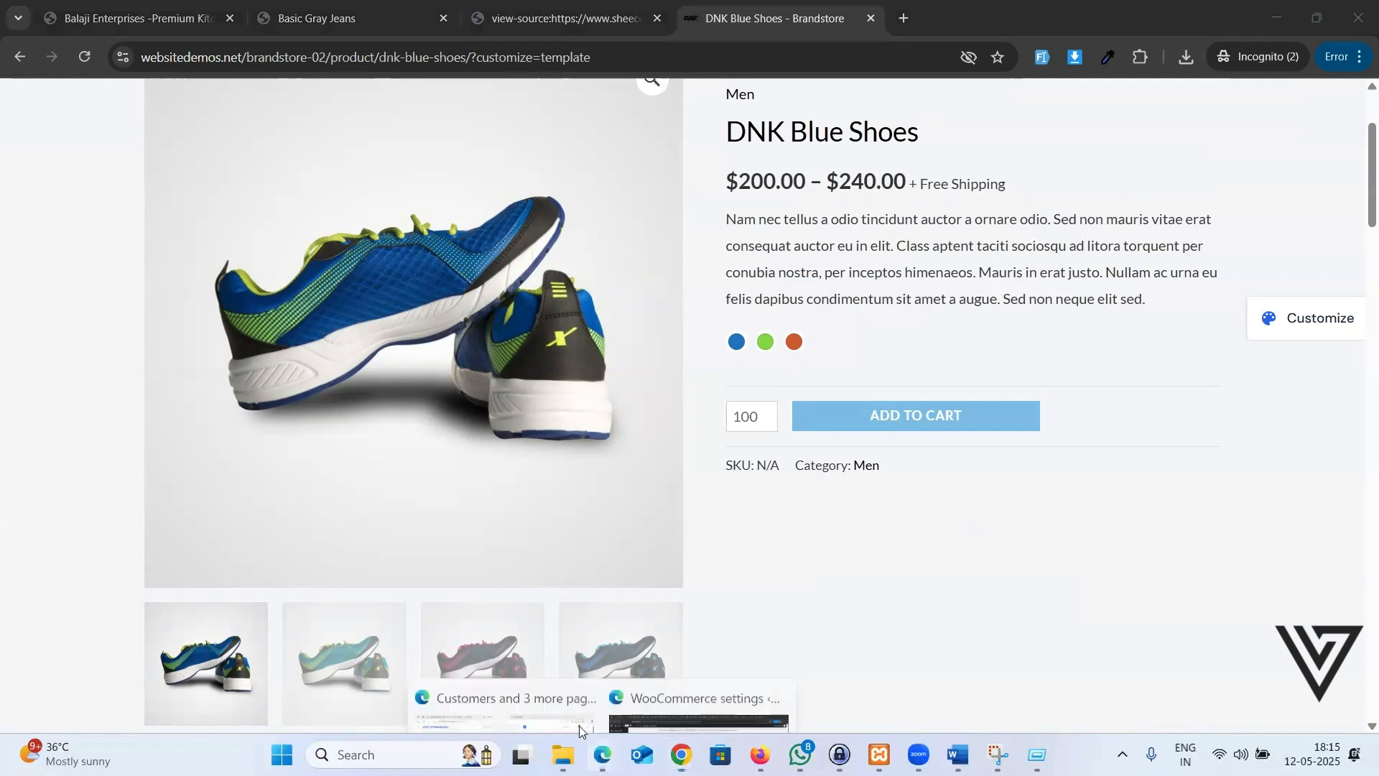
click(645, 664)
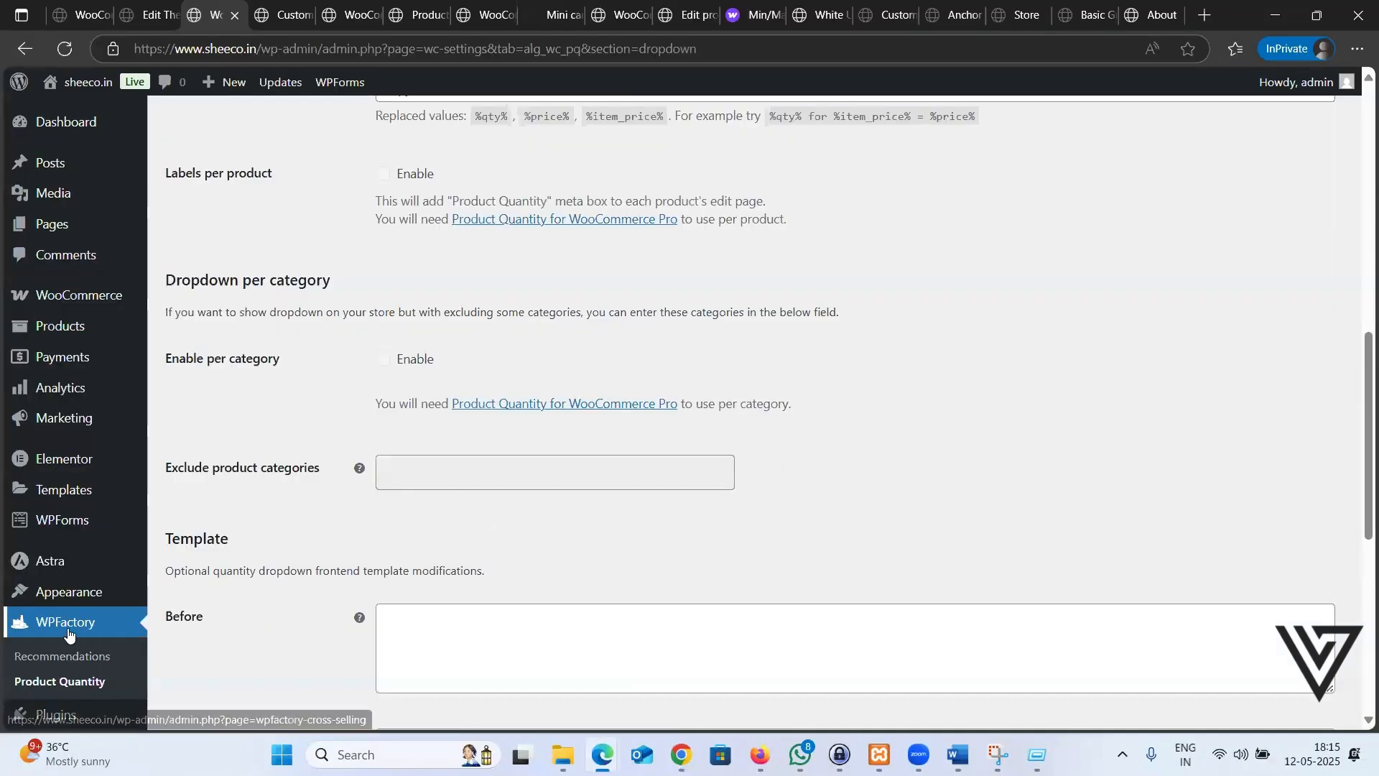
scroll(68, 635, down, 3)
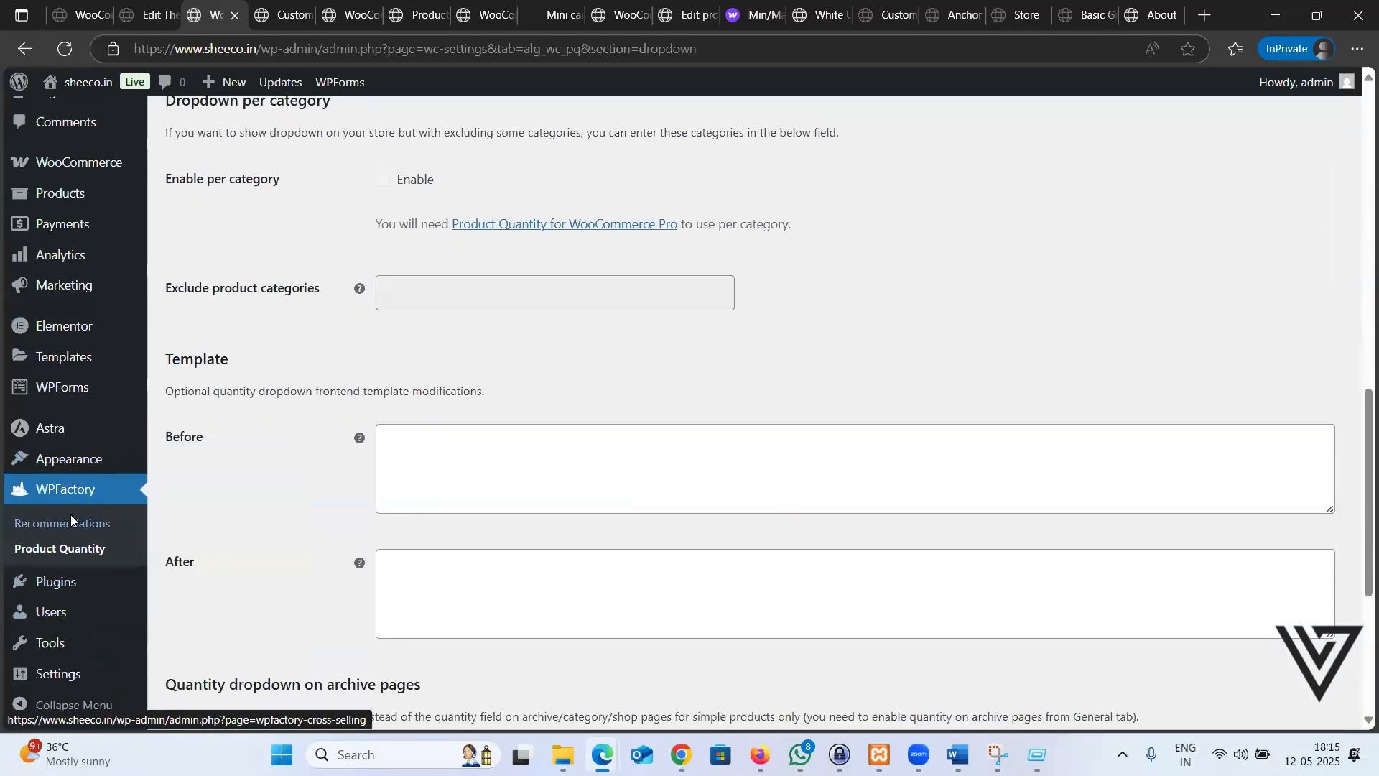
scroll(70, 503, down, 3)
mouse_move(129, 586)
click(186, 586)
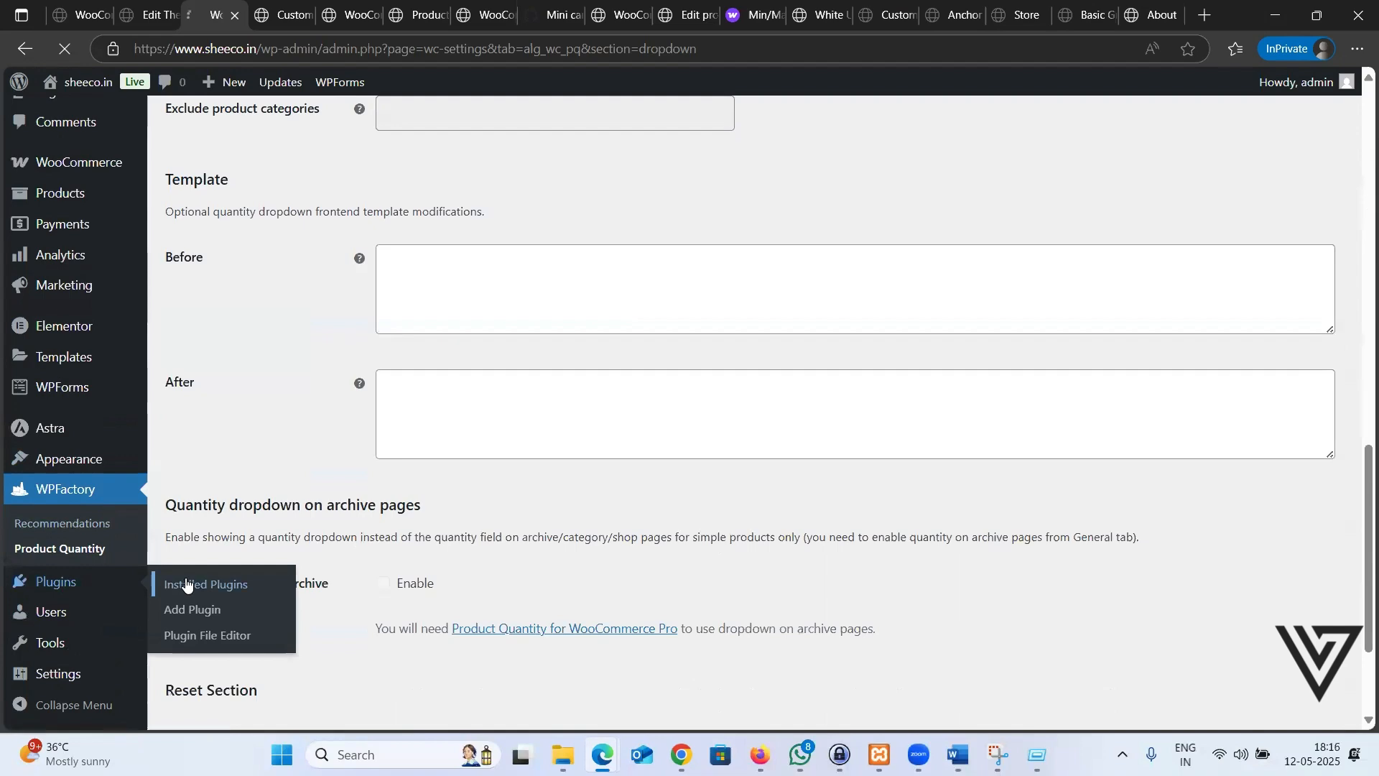
- Copy the plugin name "Min Max Step Quantity Limits Manager for WooCommerce" and search for it among the plugins available to add
scroll(259, 463, down, 3)
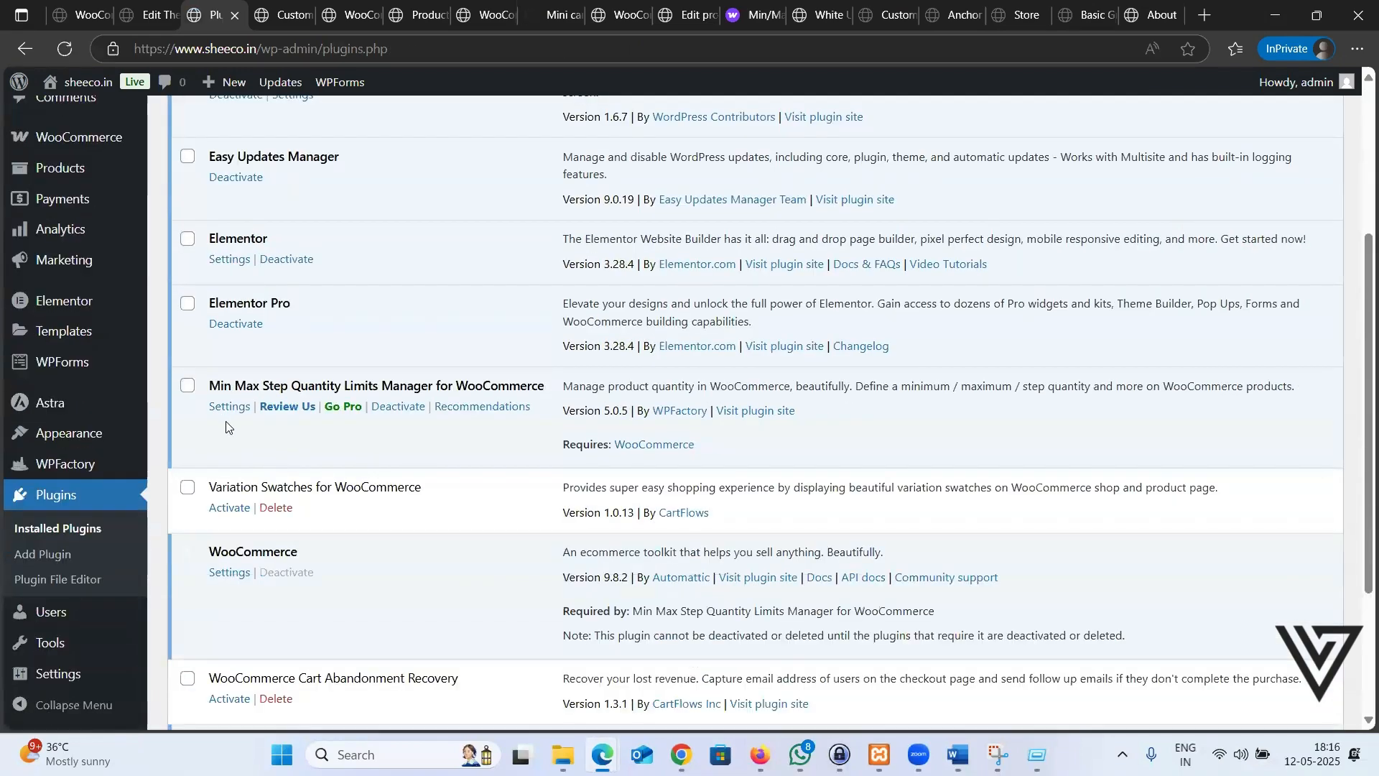
drag(202, 387, 547, 390)
key(ctrl+c)
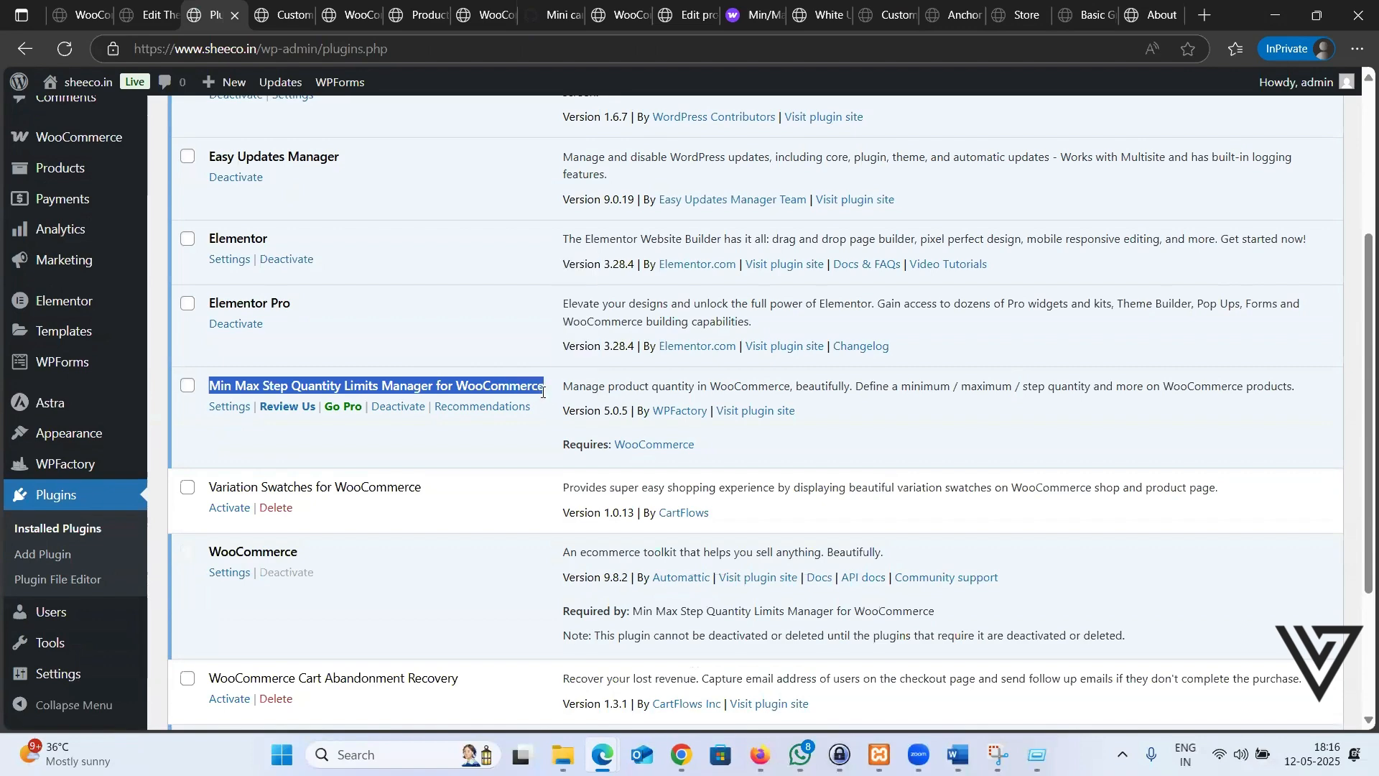
click(44, 558)
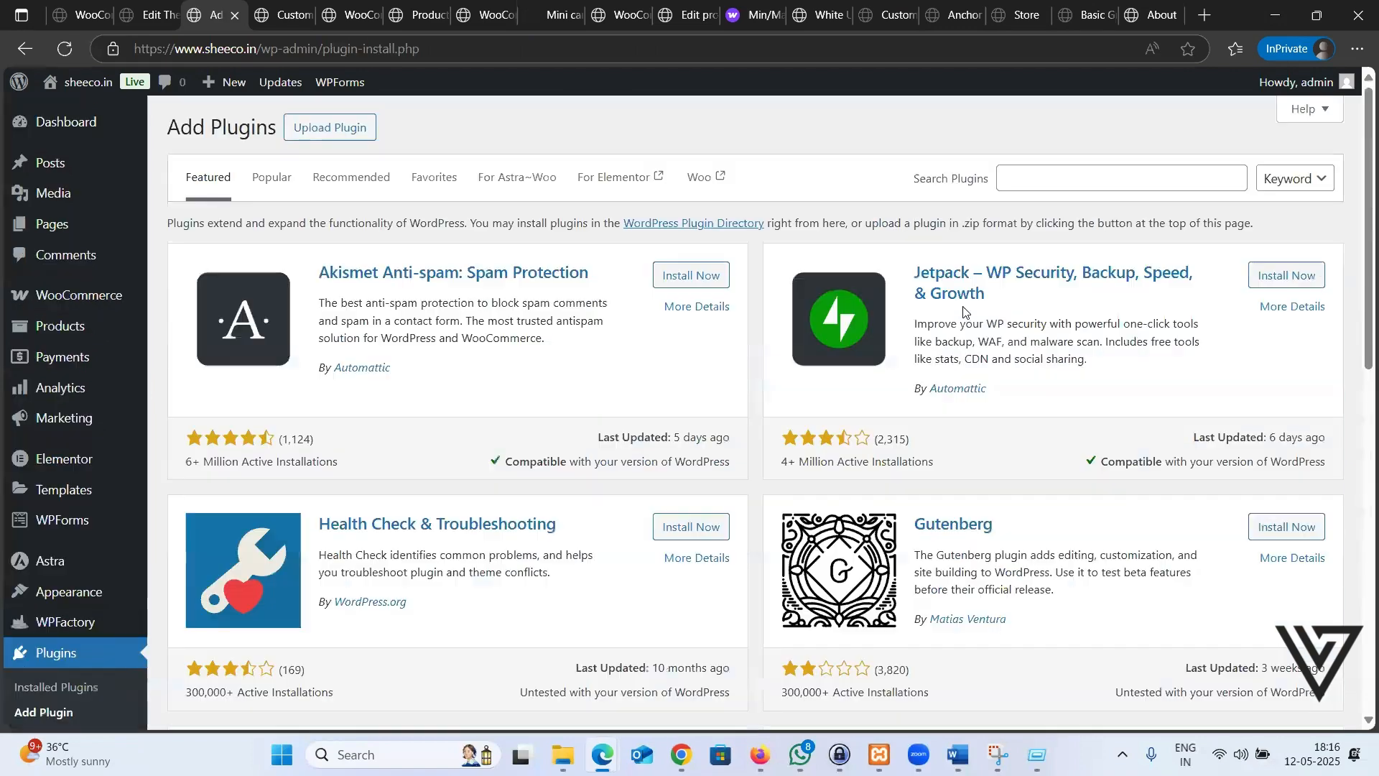
click(1069, 174)
key(ctrl+v)
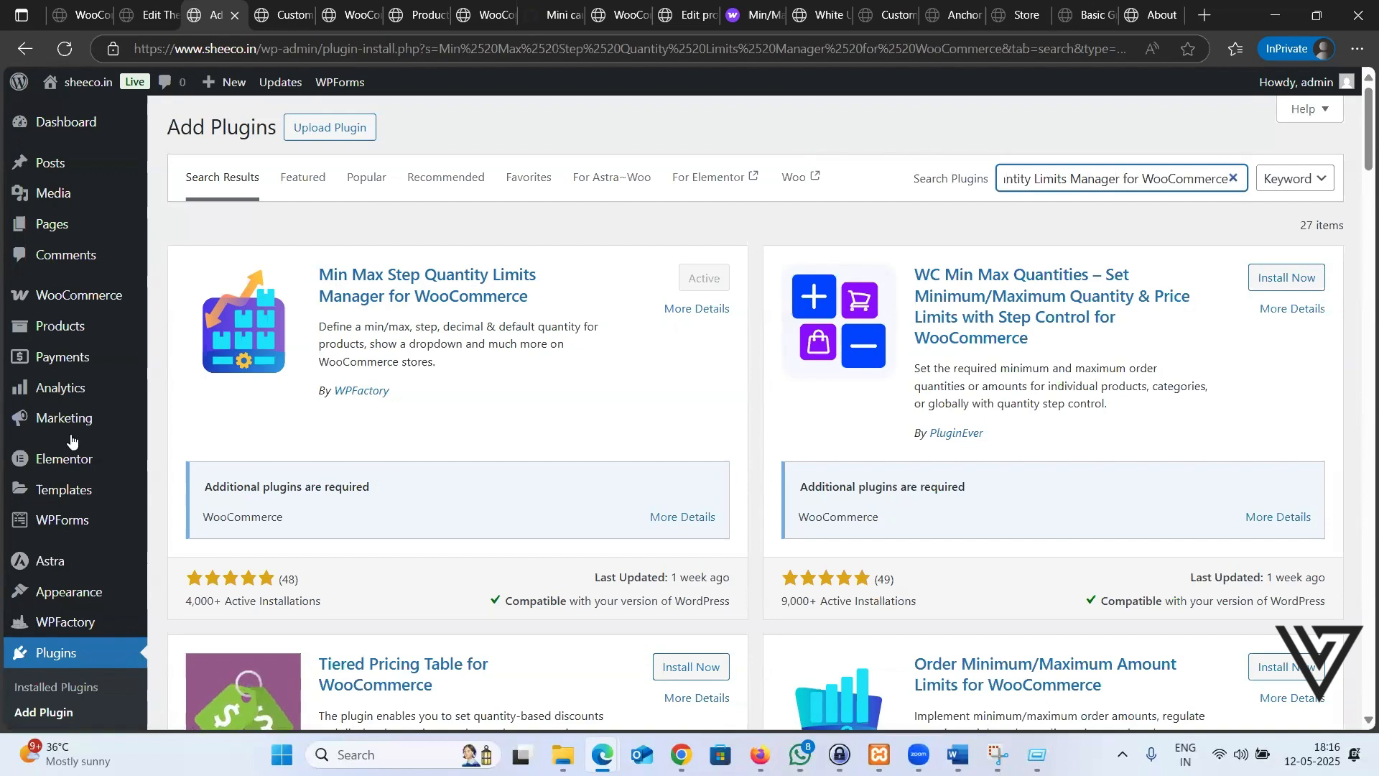
- Open WPFactory's Product Quantity settings and examine the minimum quantity section, including its cart total quantity
scroll(70, 440, down, 2)
mouse_move(108, 463)
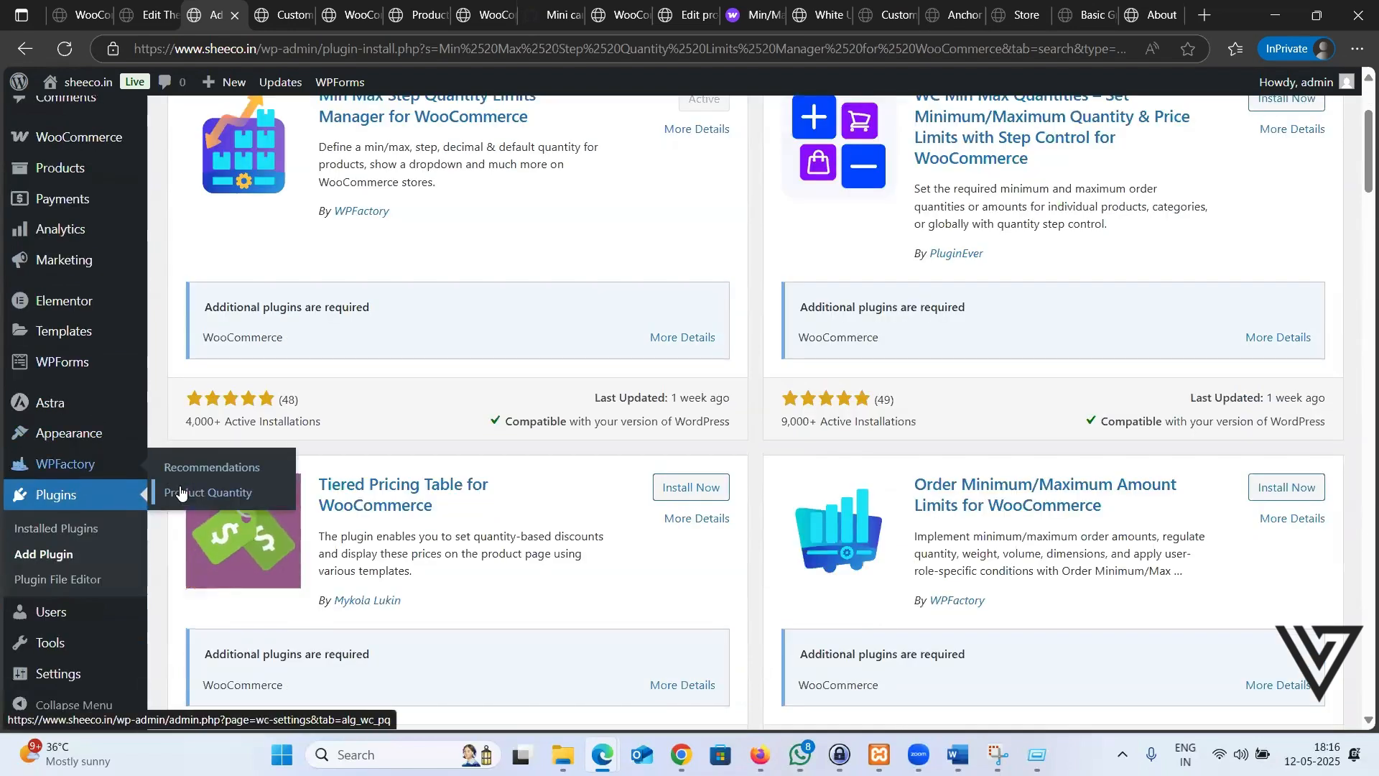
click(180, 492)
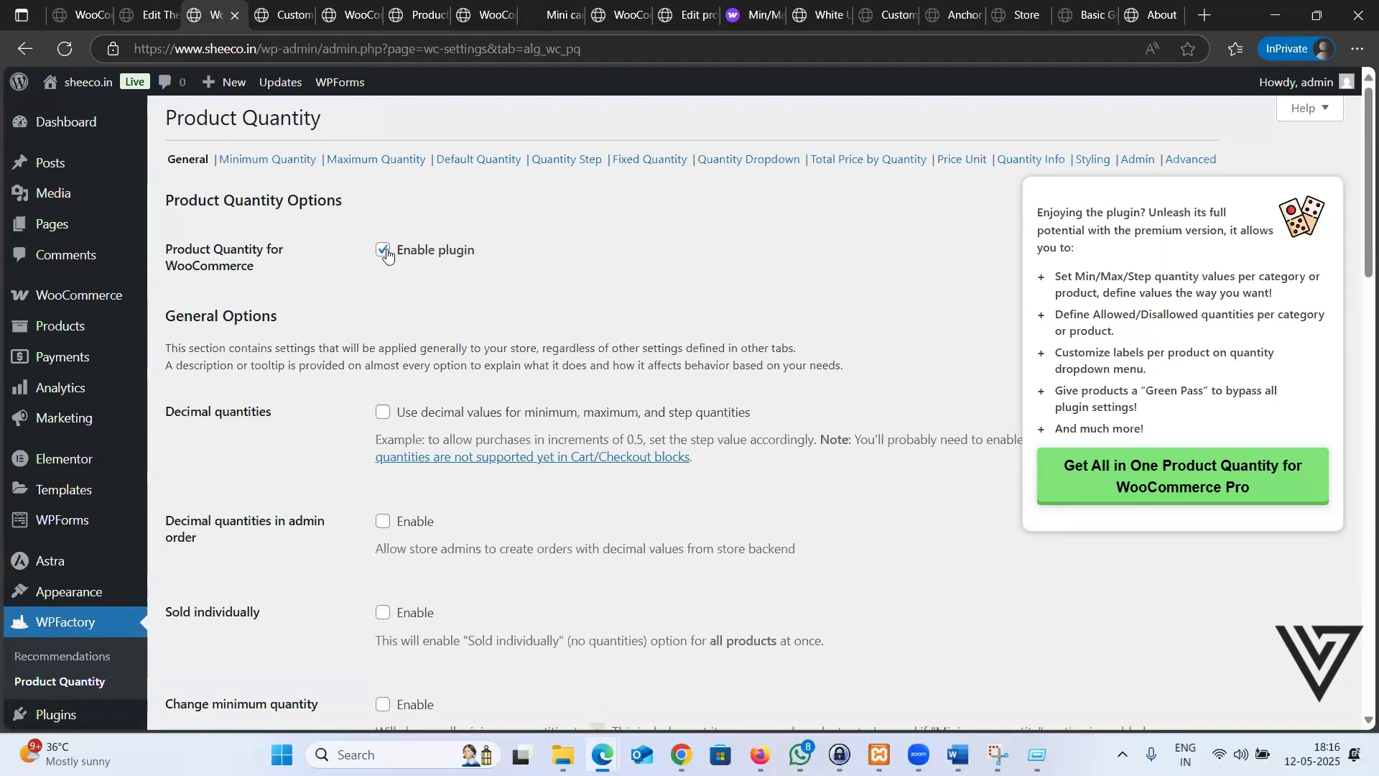
click(285, 159)
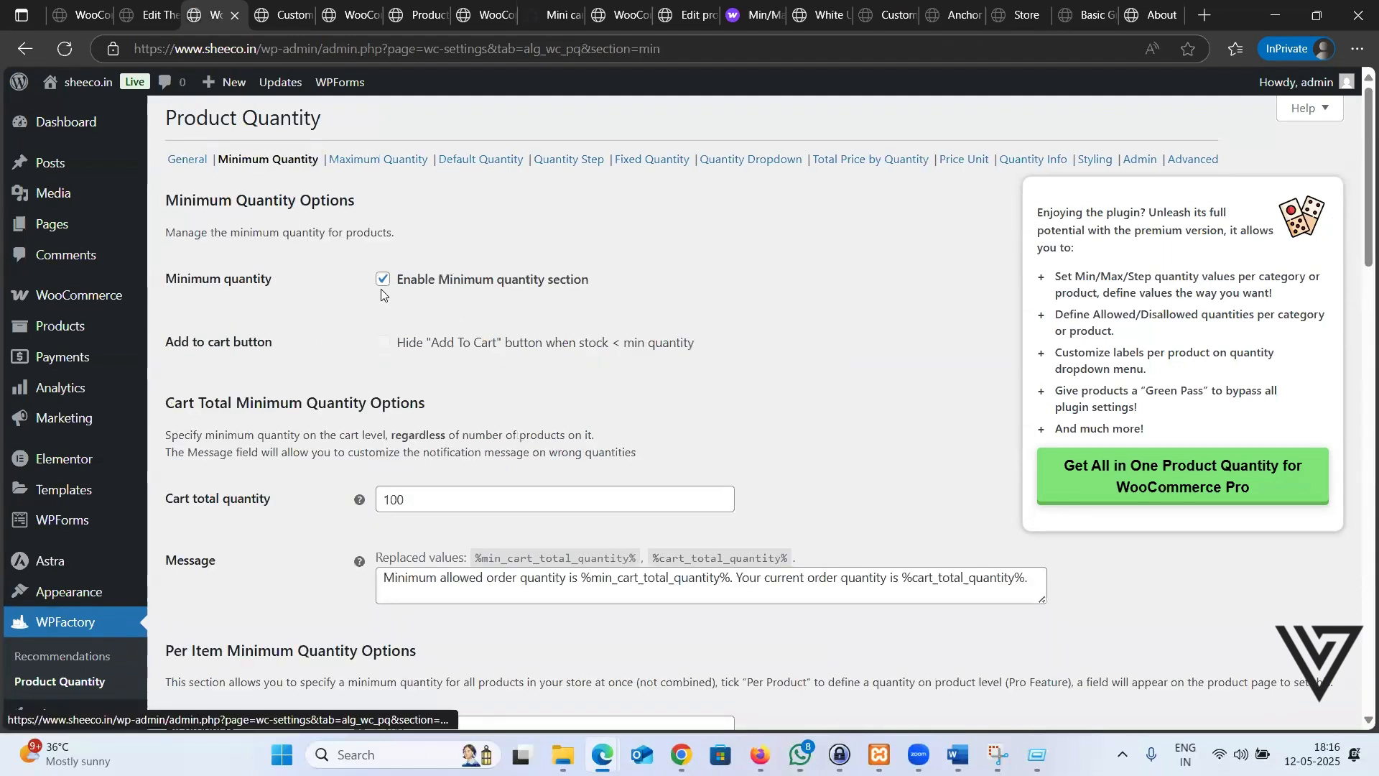
scroll(428, 411, down, 1)
drag(428, 411, 374, 417)
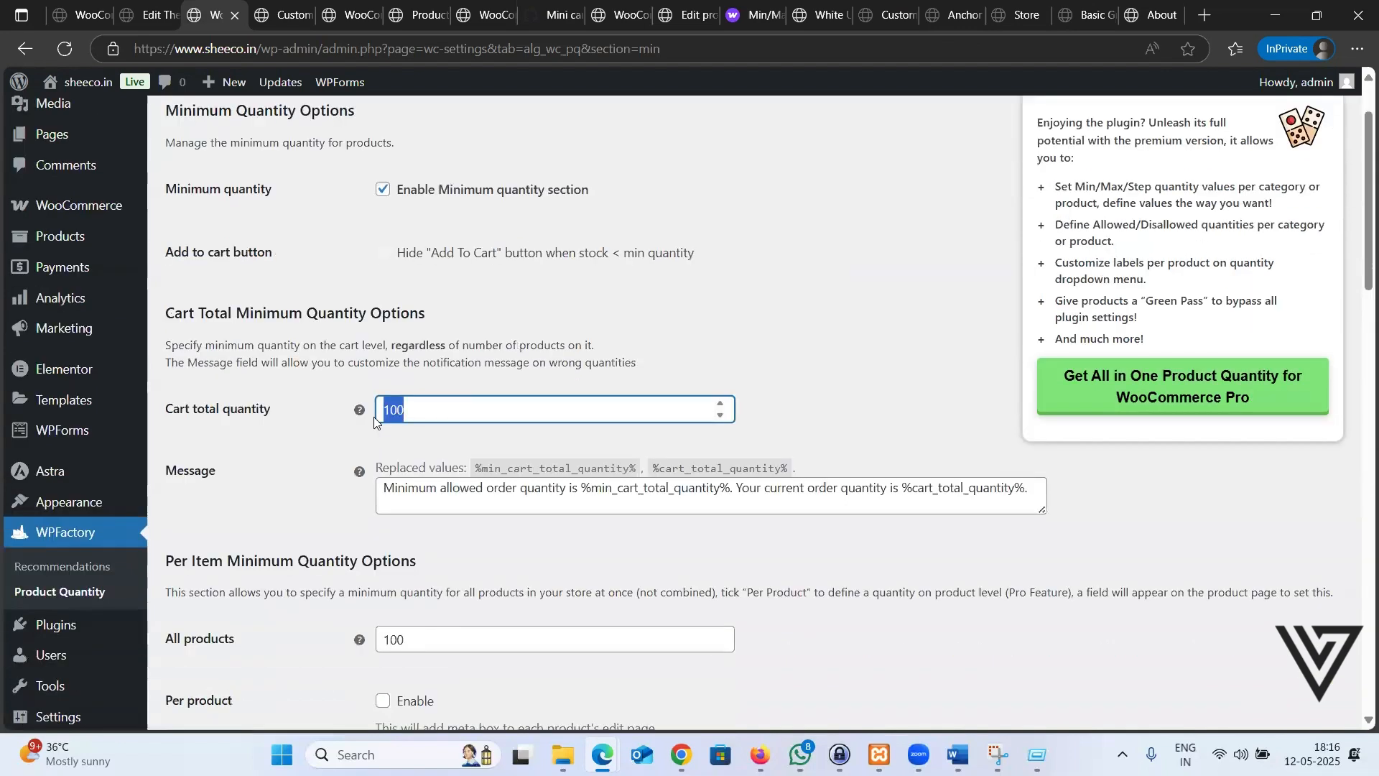
- Examine the plugin's maximum quantity section, including its cart total quantity
scroll(388, 198, up, 1)
click(370, 161)
scroll(410, 338, down, 1)
drag(420, 347, 335, 361)
- Examine the plugin's quantity step section, including the per-item step for all products
scroll(501, 253, up, 1)
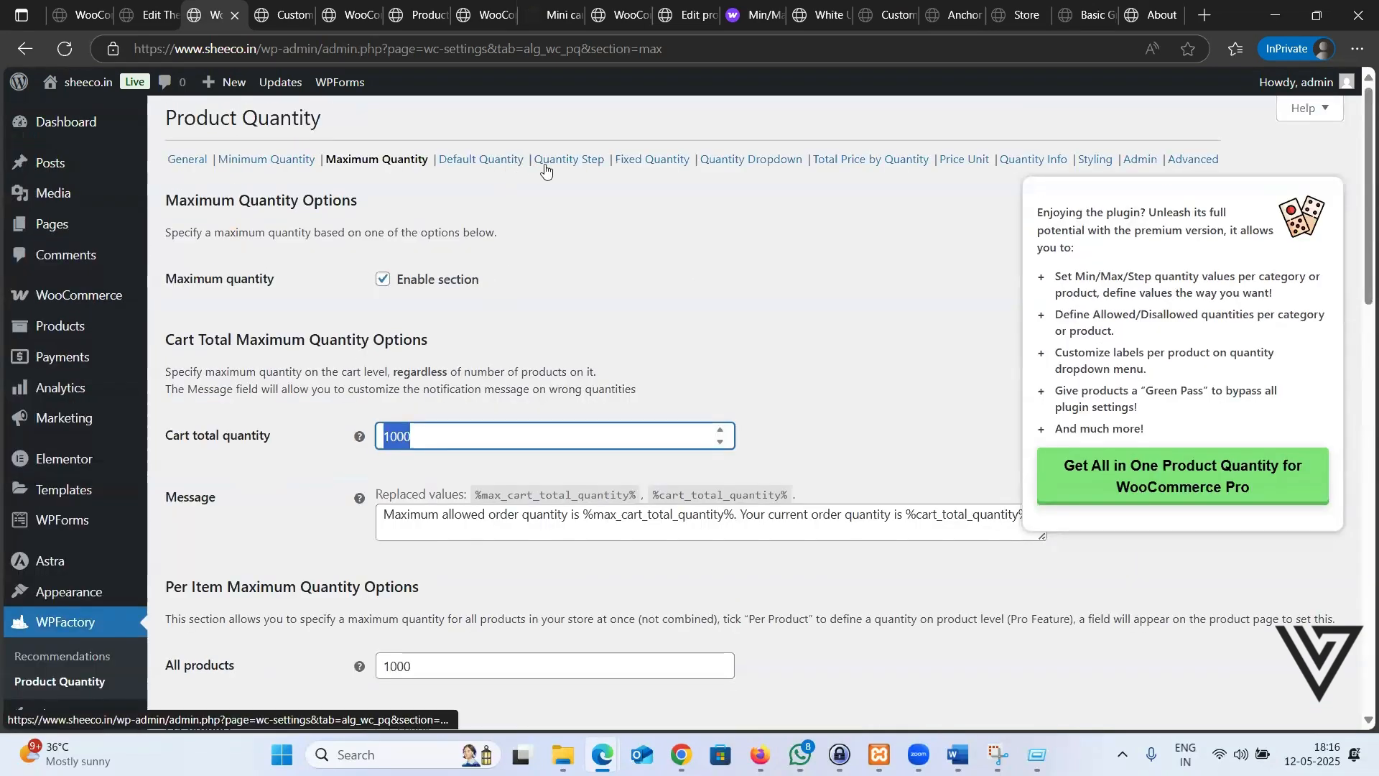
click(551, 165)
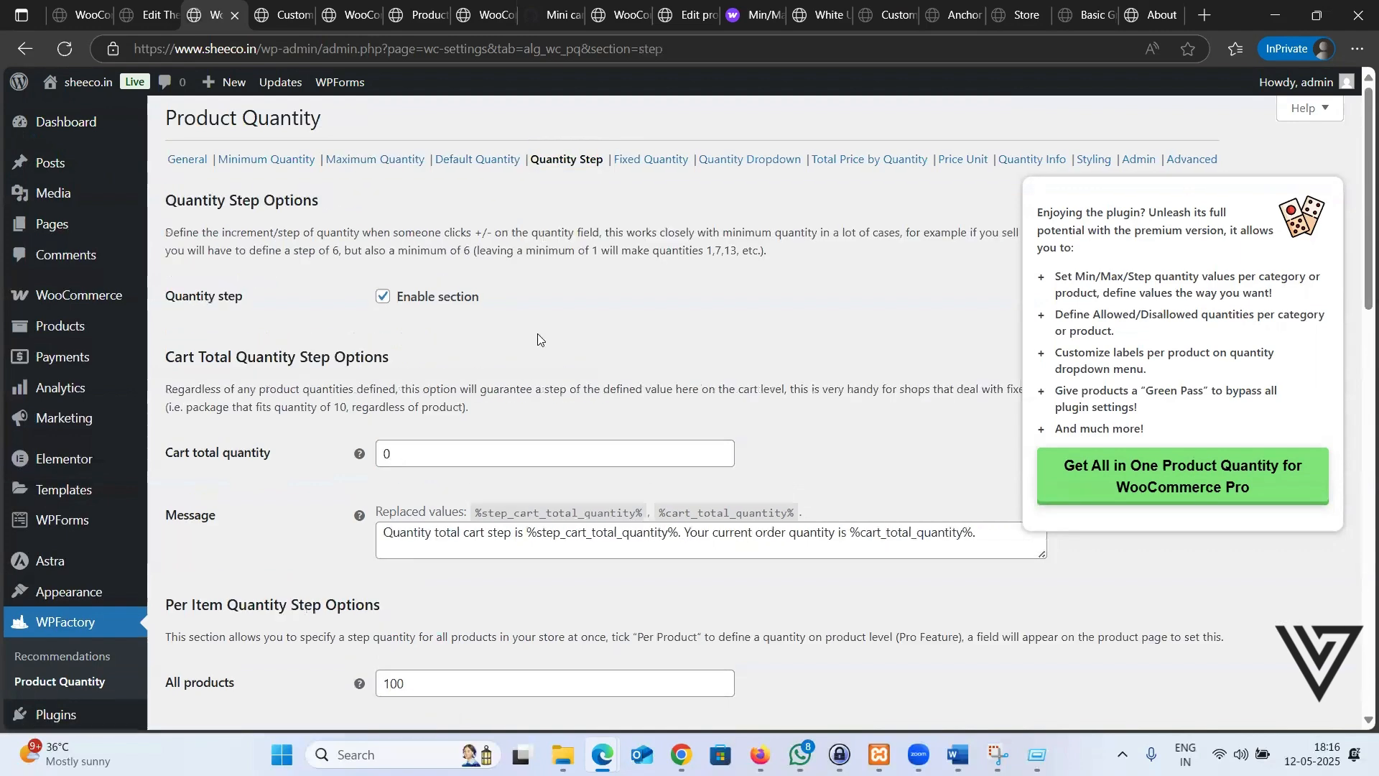
scroll(537, 334, down, 2)
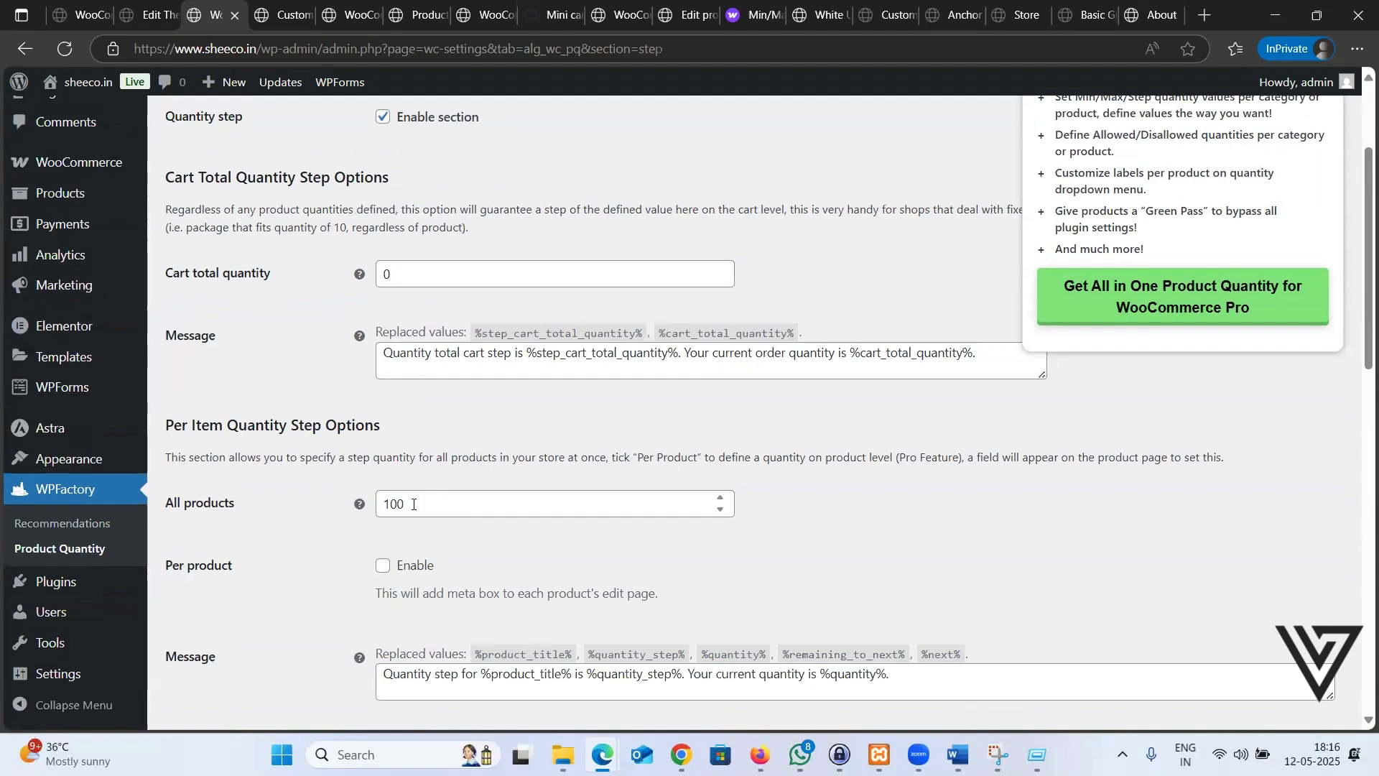
double_click(415, 503)
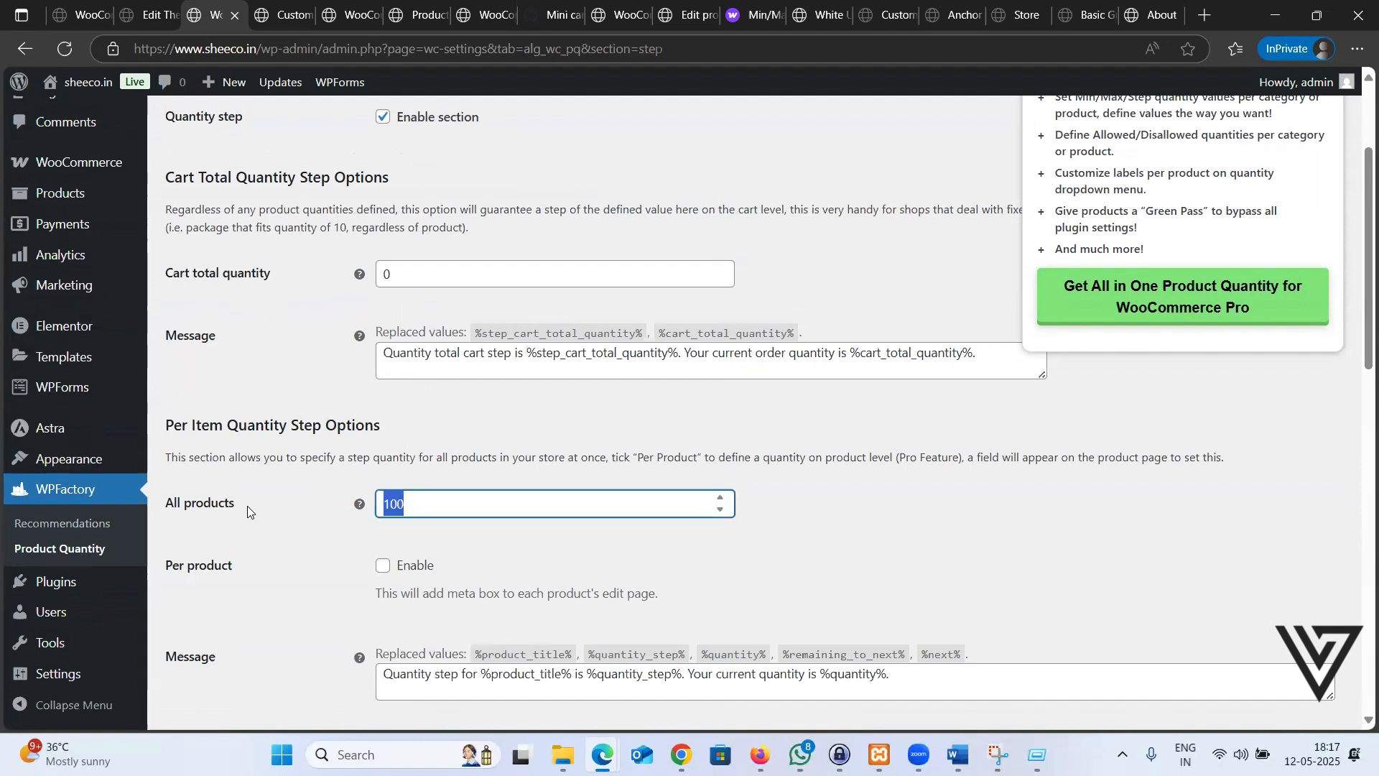
click(287, 517)
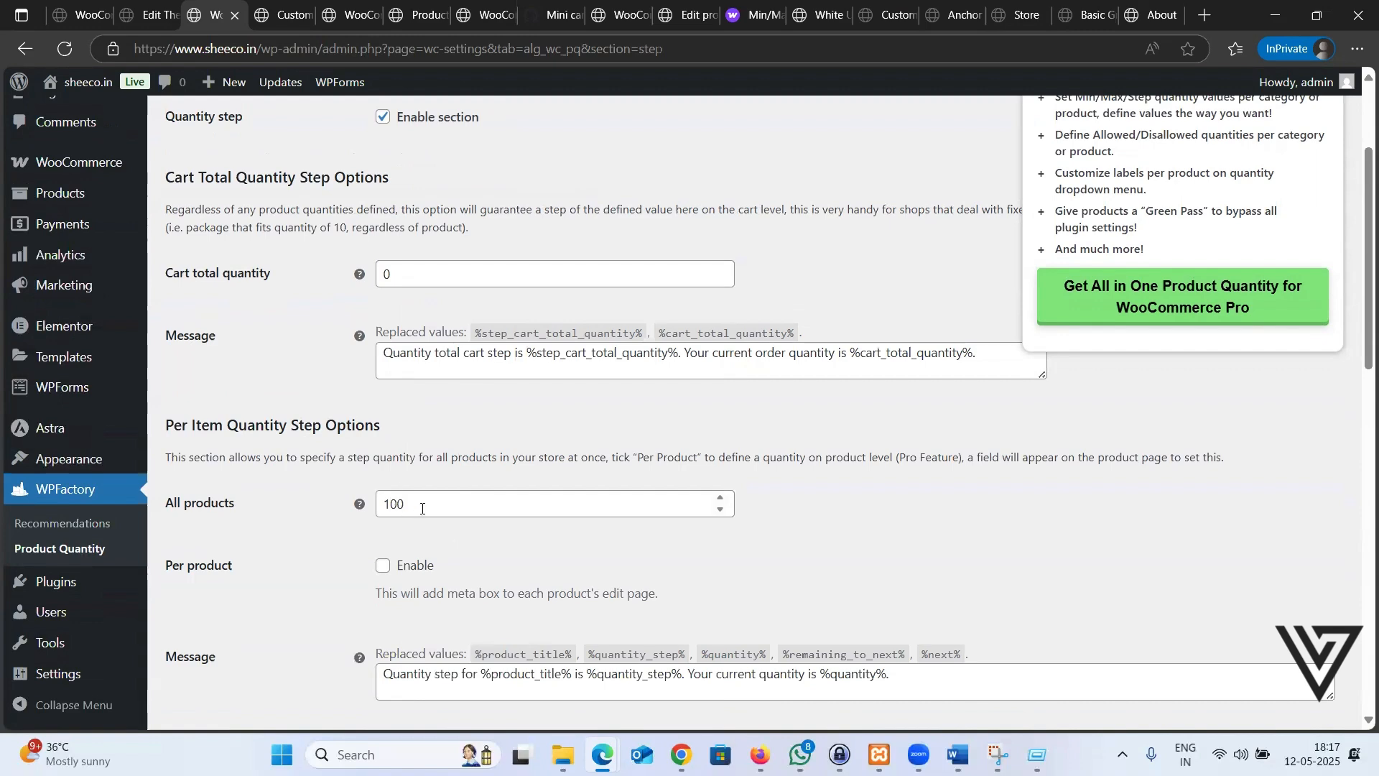
- Examine the plugin's quantity dropdown section, from the enabling option through labels, templates and archive page settings
scroll(445, 499, up, 3)
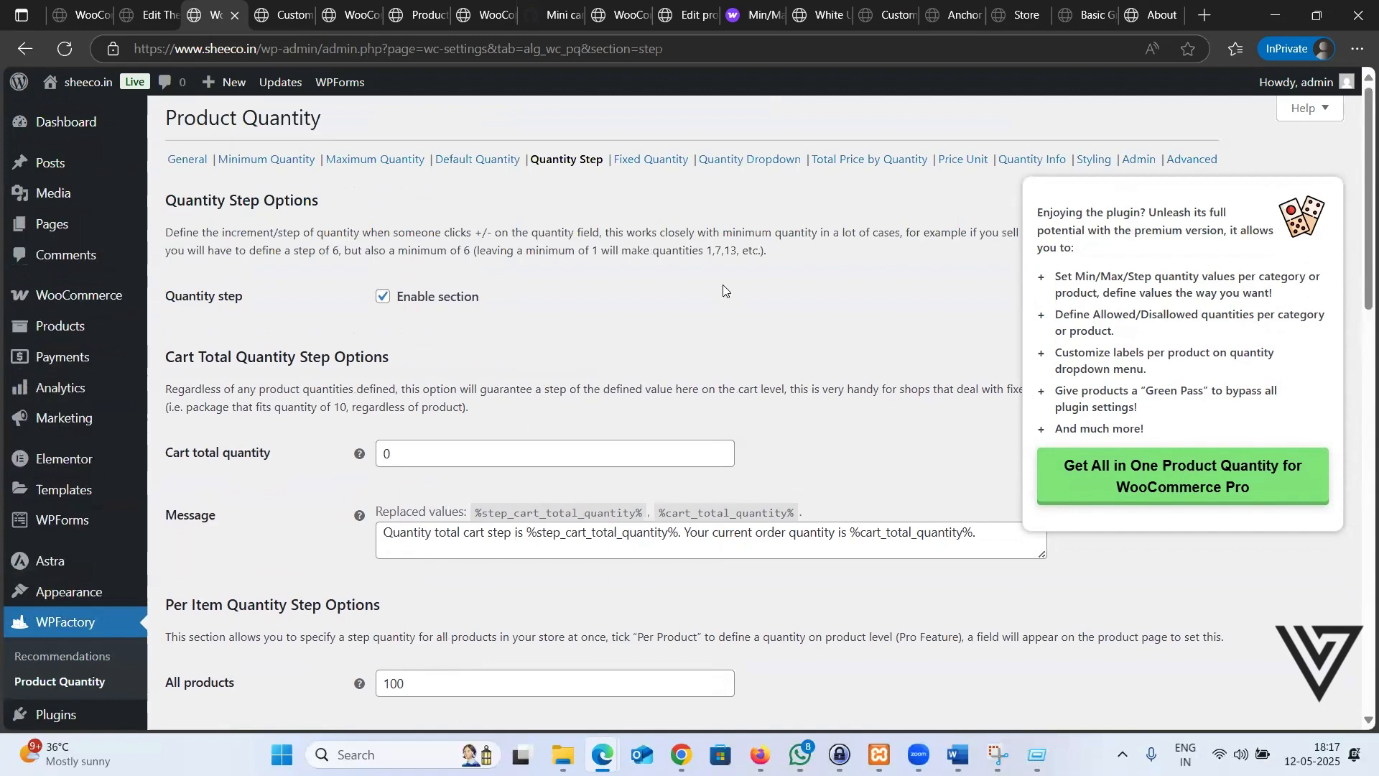
click(736, 165)
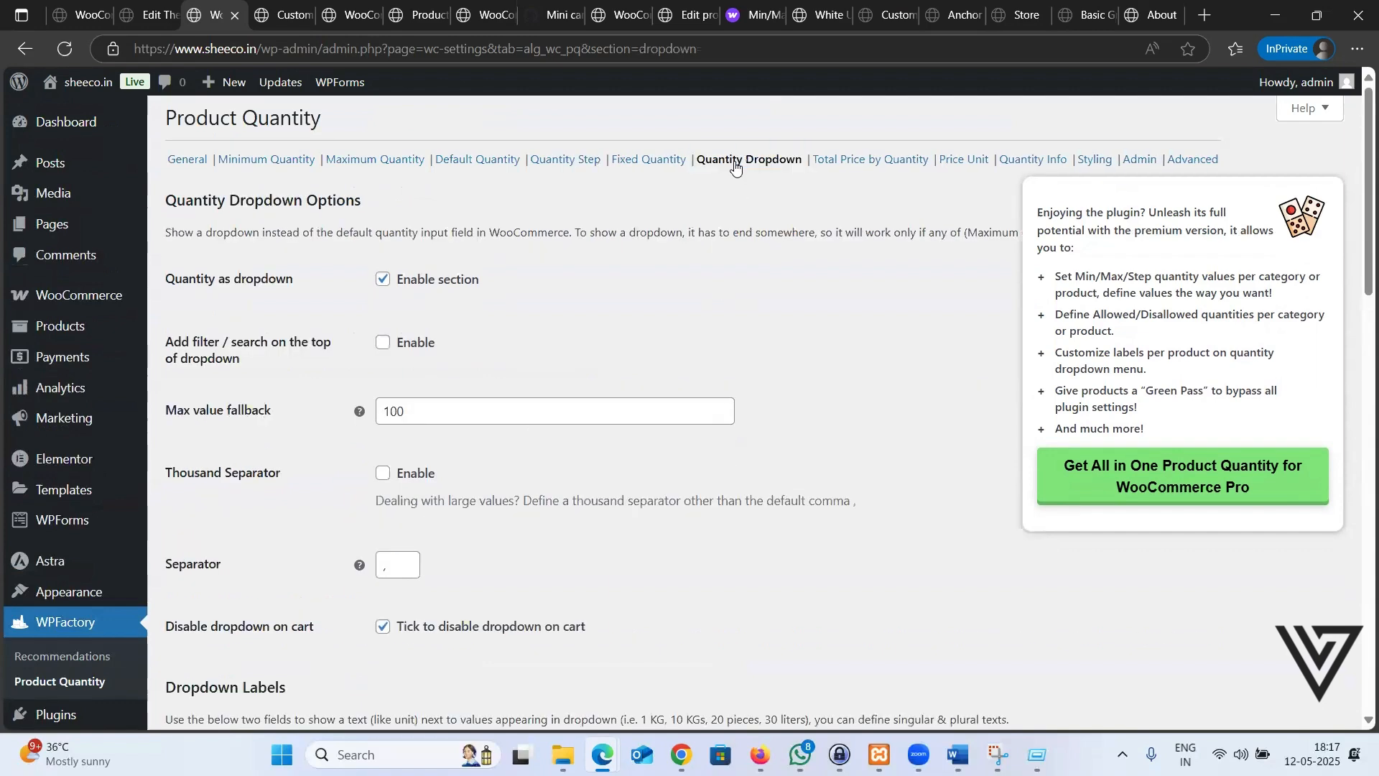
scroll(522, 310, down, 5)
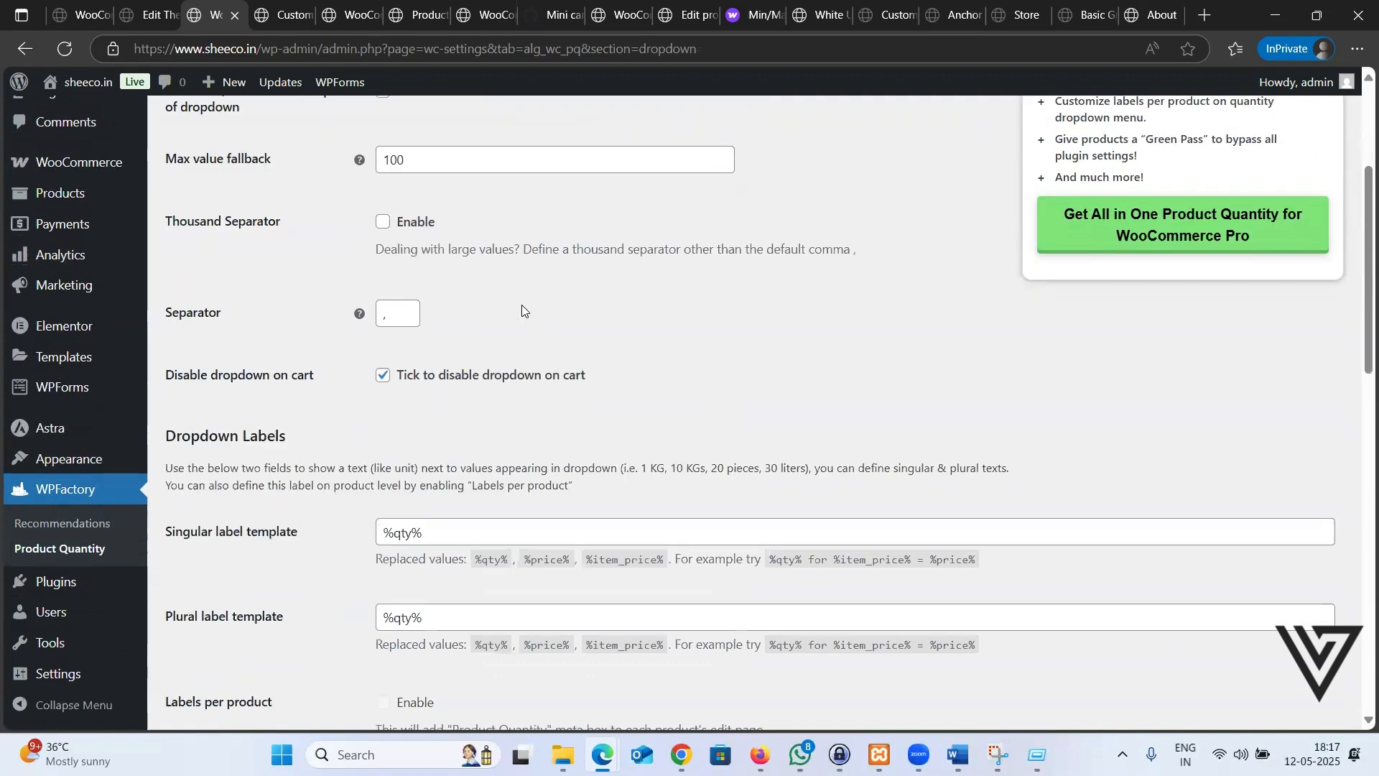
scroll(522, 311, down, 10)
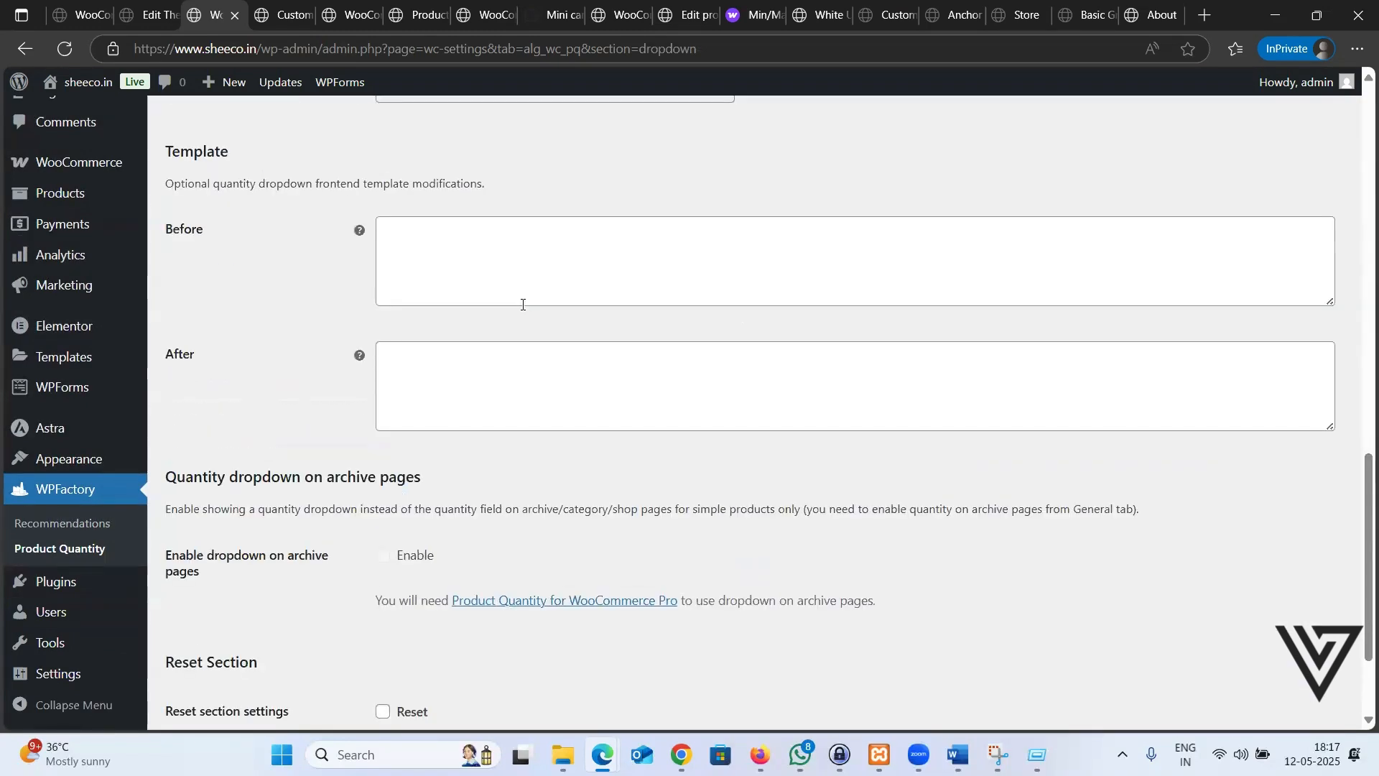
scroll(523, 304, down, 2)
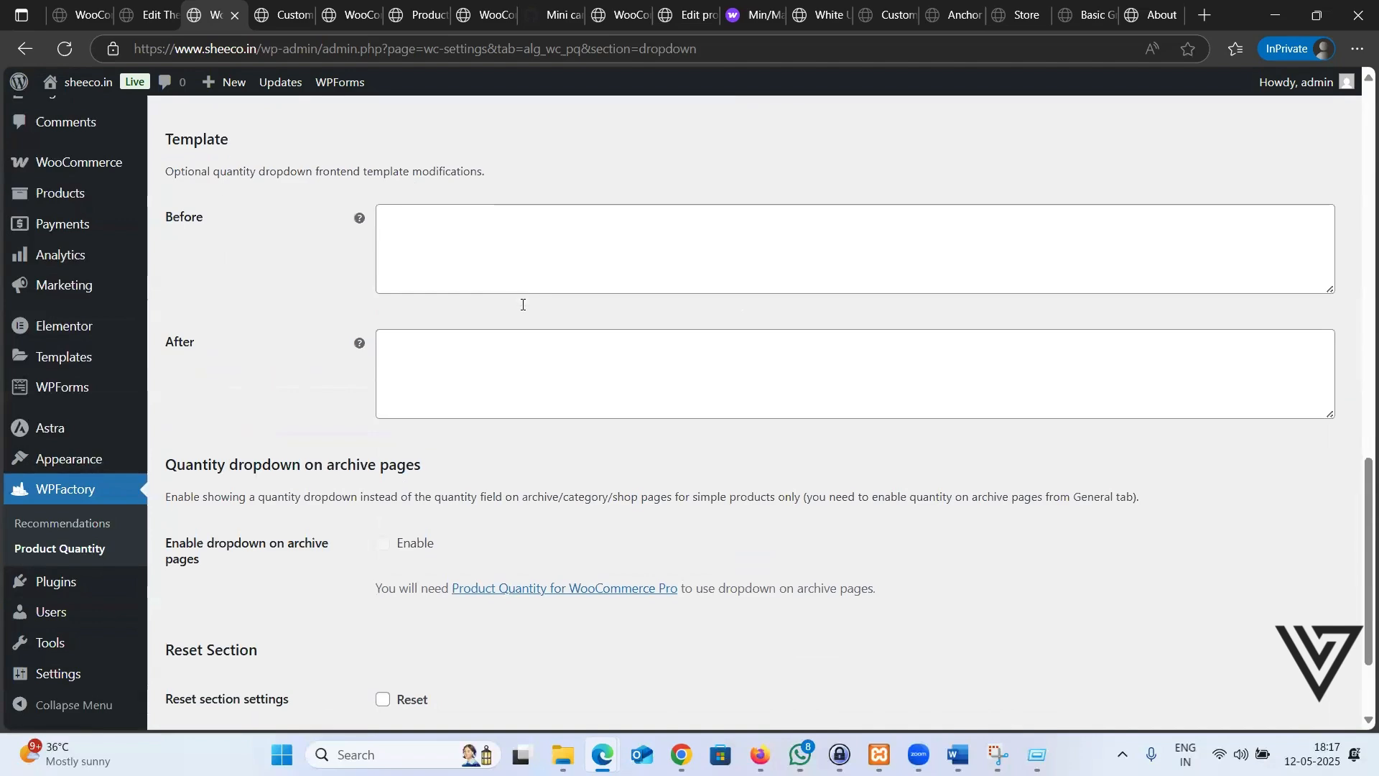
scroll(567, 273, up, 4)
scroll(754, 412, up, 2)
- Switch to Firefox and reload the Anchor Bracelet product page, resending its form data
key(alt+Tab)
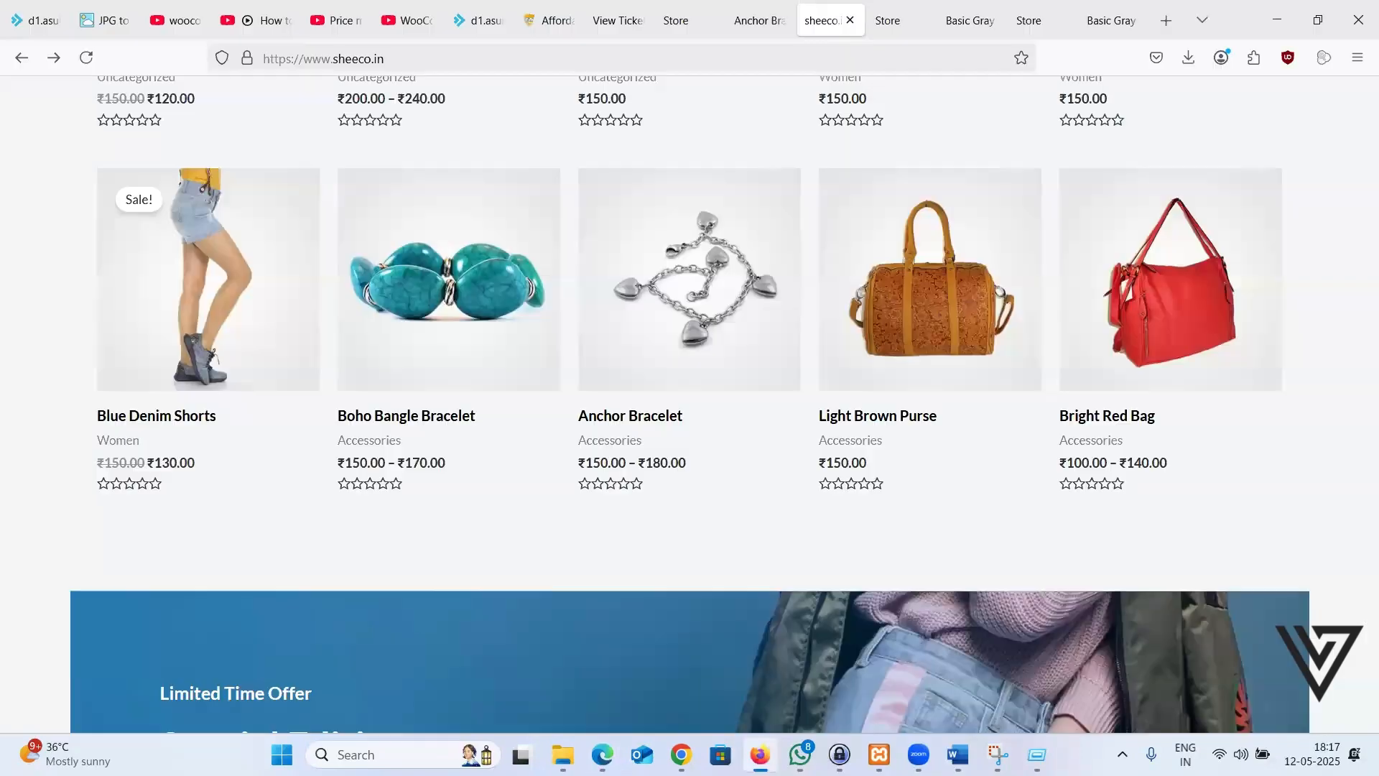
scroll(659, 360, up, 6)
click(743, 6)
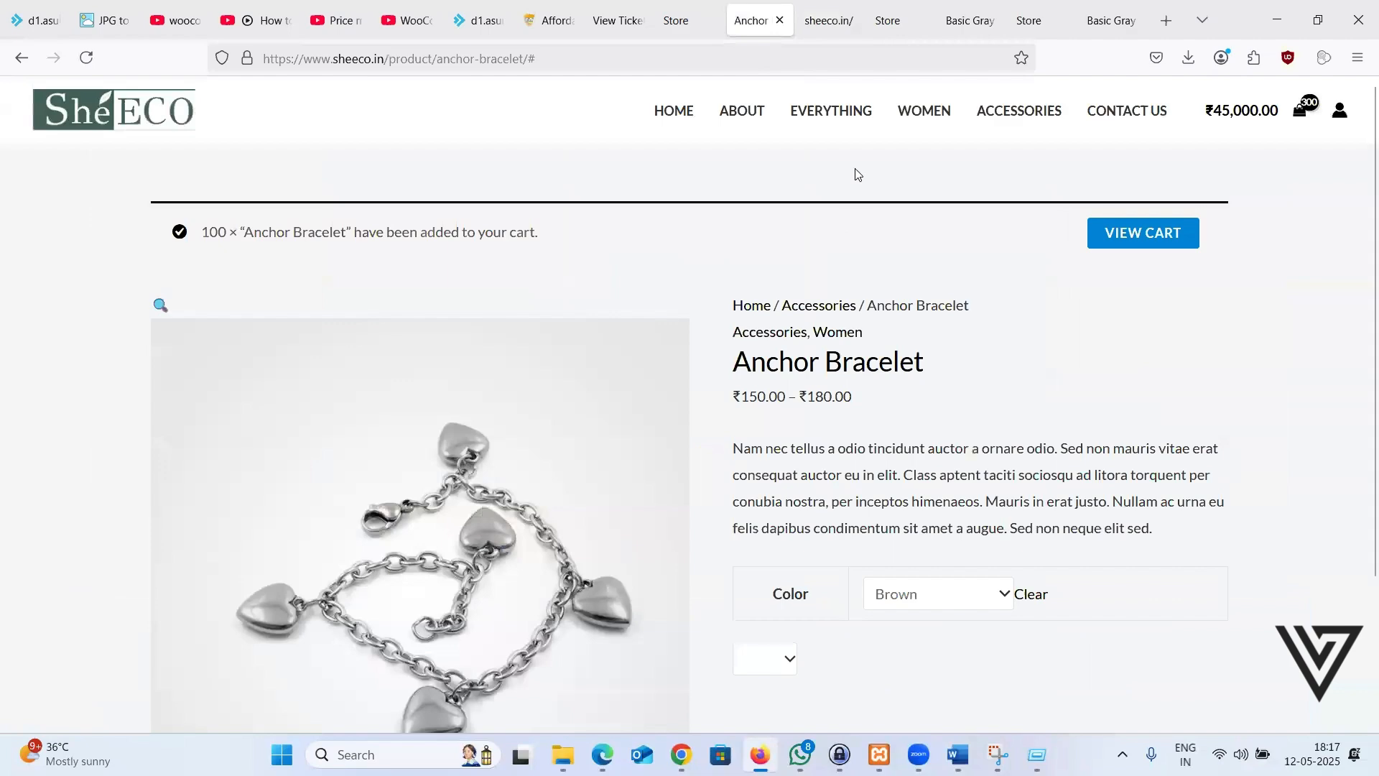
scroll(790, 180, down, 3)
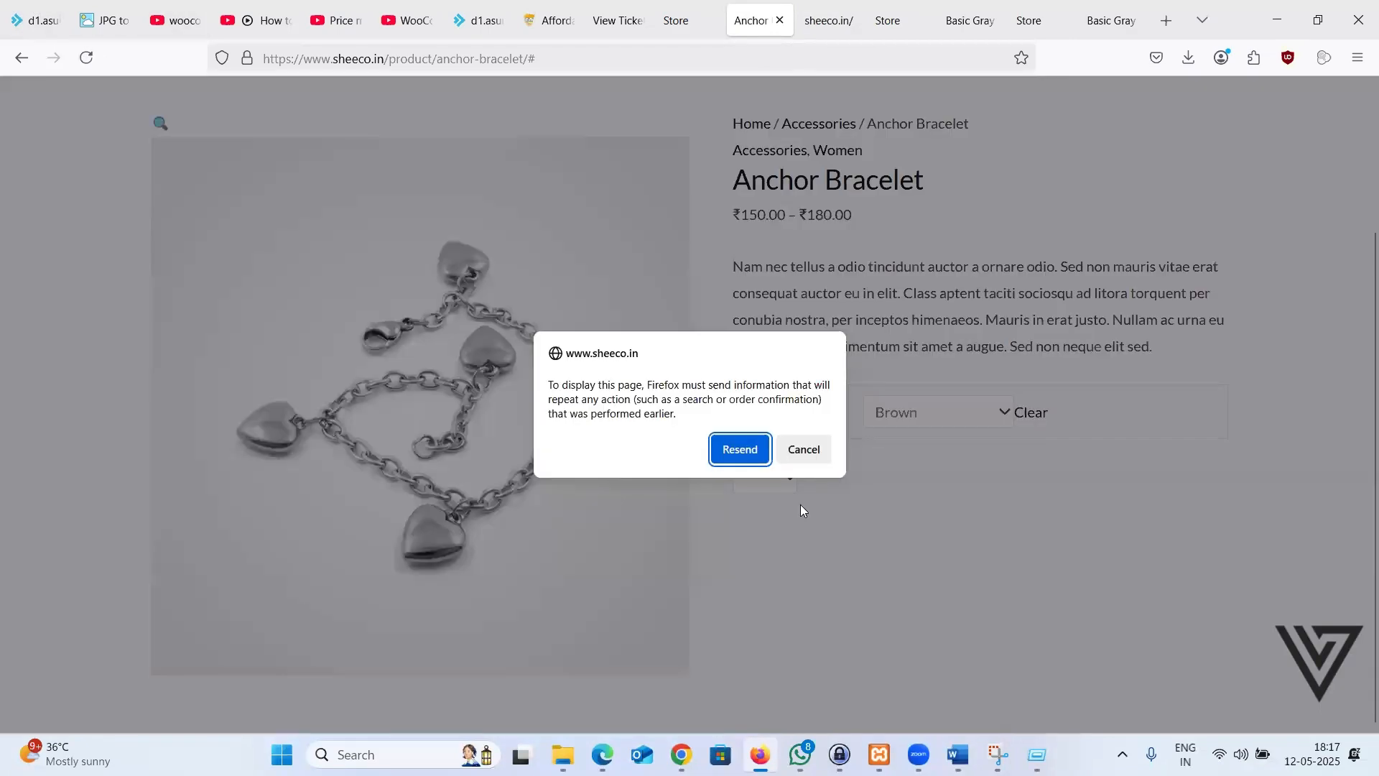
click(754, 460)
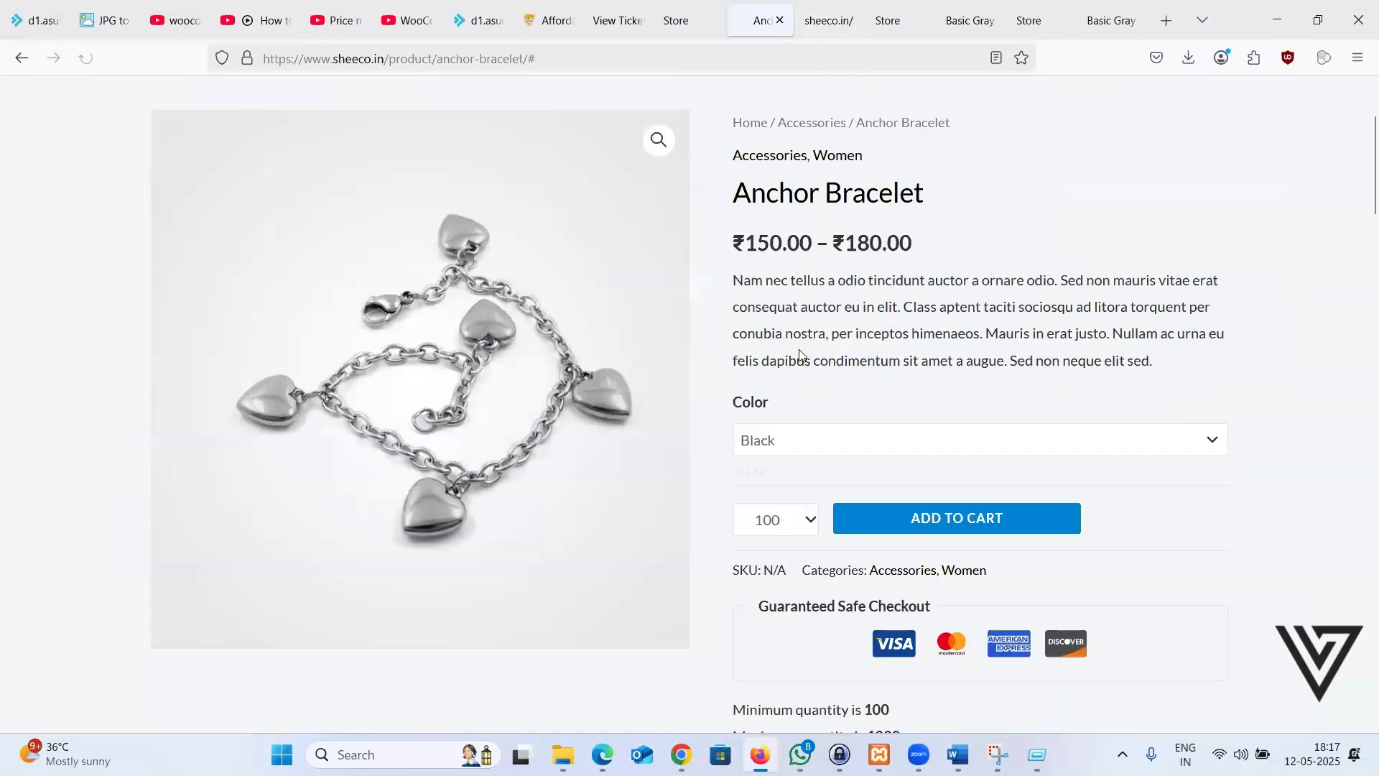
- Set the order quantity of the black Anchor Bracelet to 700
scroll(811, 372, down, 4)
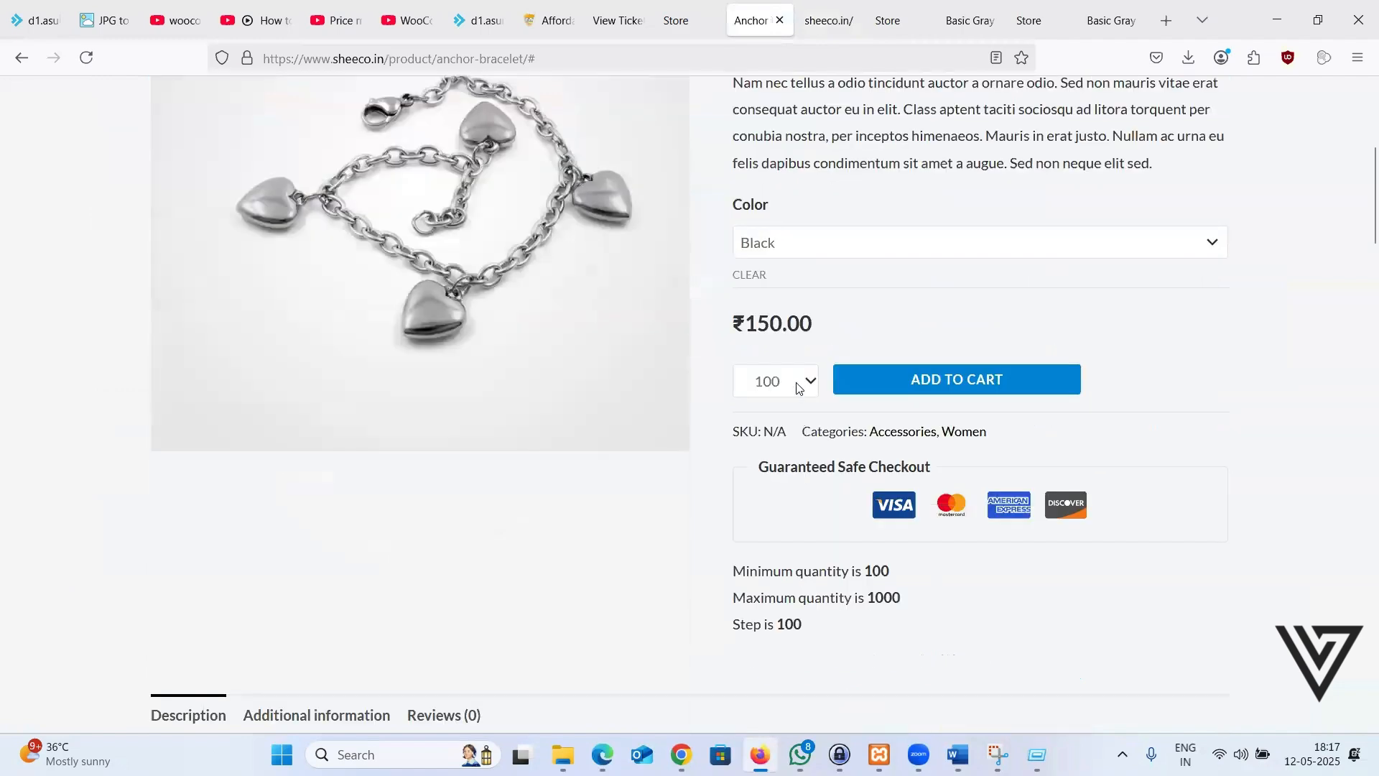
click(800, 383)
click(763, 569)
- Look over the Anchor Bracelet's product description and the sticky bar for selecting options
scroll(771, 569, down, 3)
scroll(769, 564, down, 4)
scroll(768, 564, up, 4)
scroll(769, 564, down, 6)
scroll(769, 564, up, 6)
scroll(768, 564, down, 6)
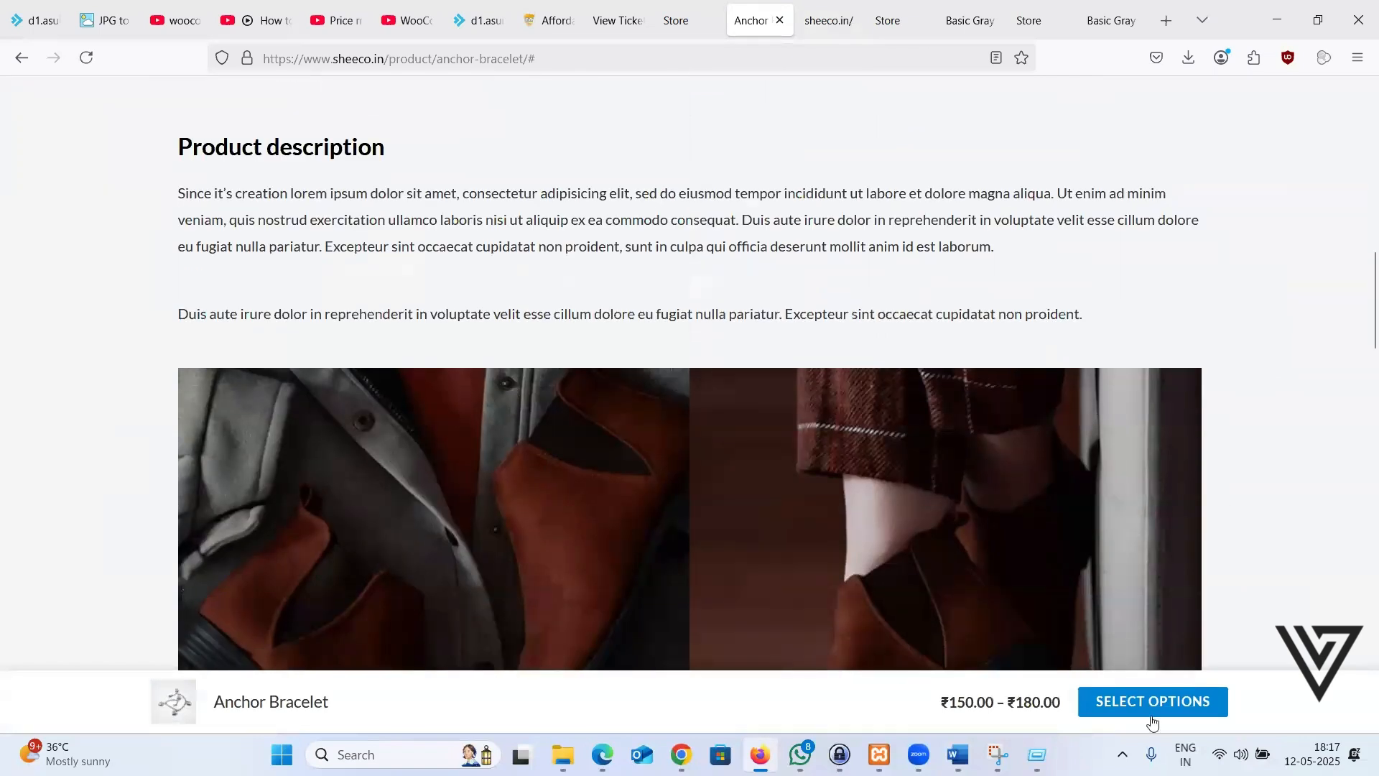
scroll(809, 291, up, 7)
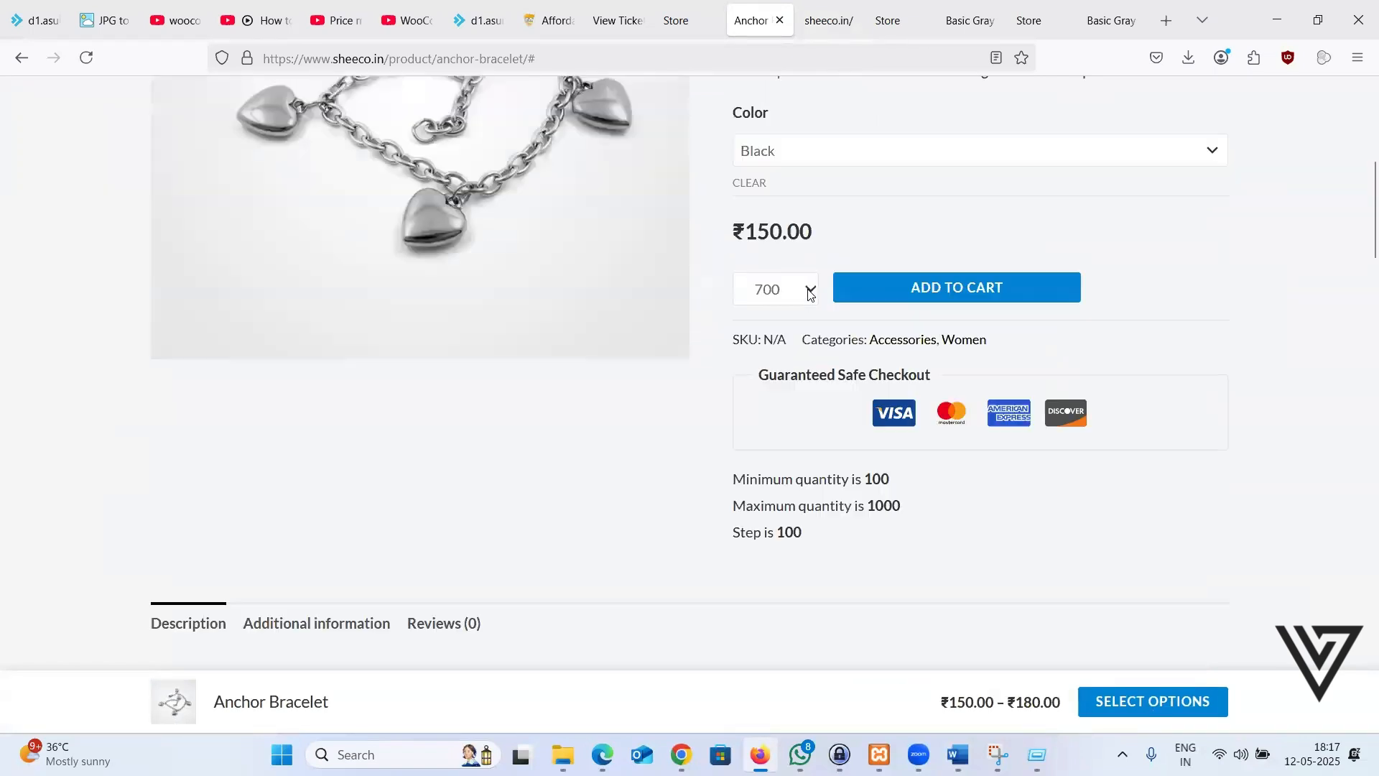